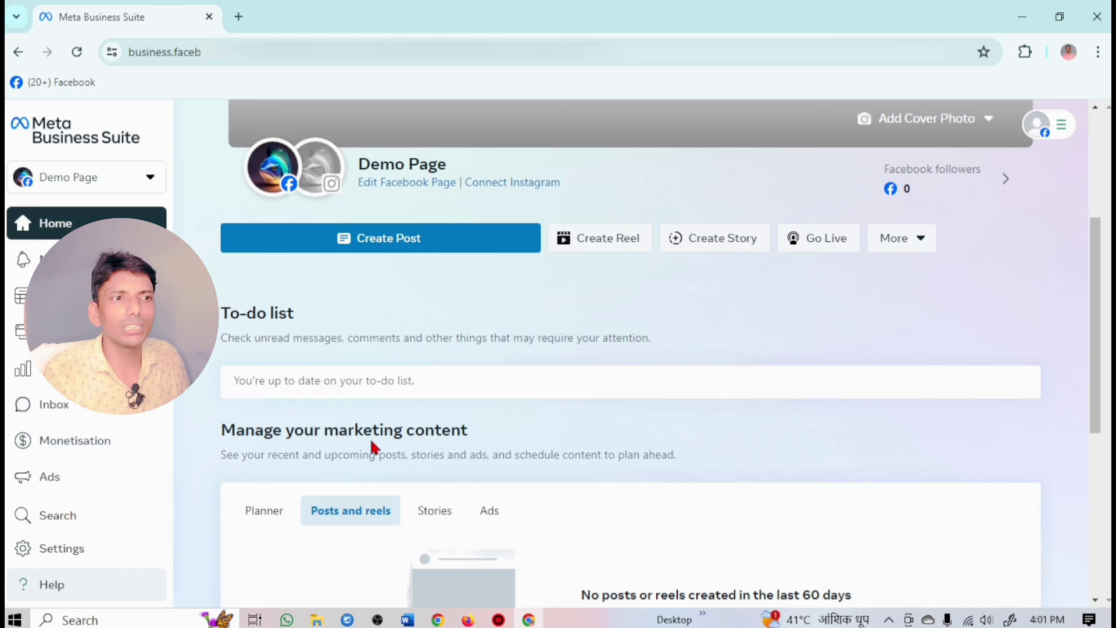
Search Google for "ads manager facebook" in a new browser tab and open the Ads Manager ad accounts page
{"action": "left_click", "coordinate": [239, 16]}
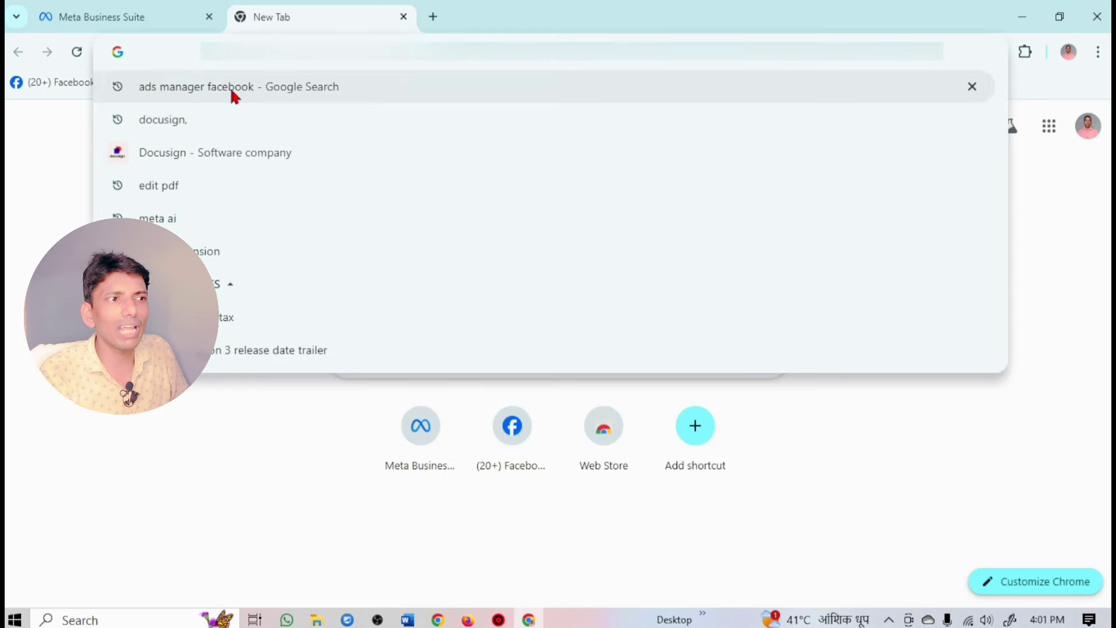
{"action": "left_click", "coordinate": [230, 87]}
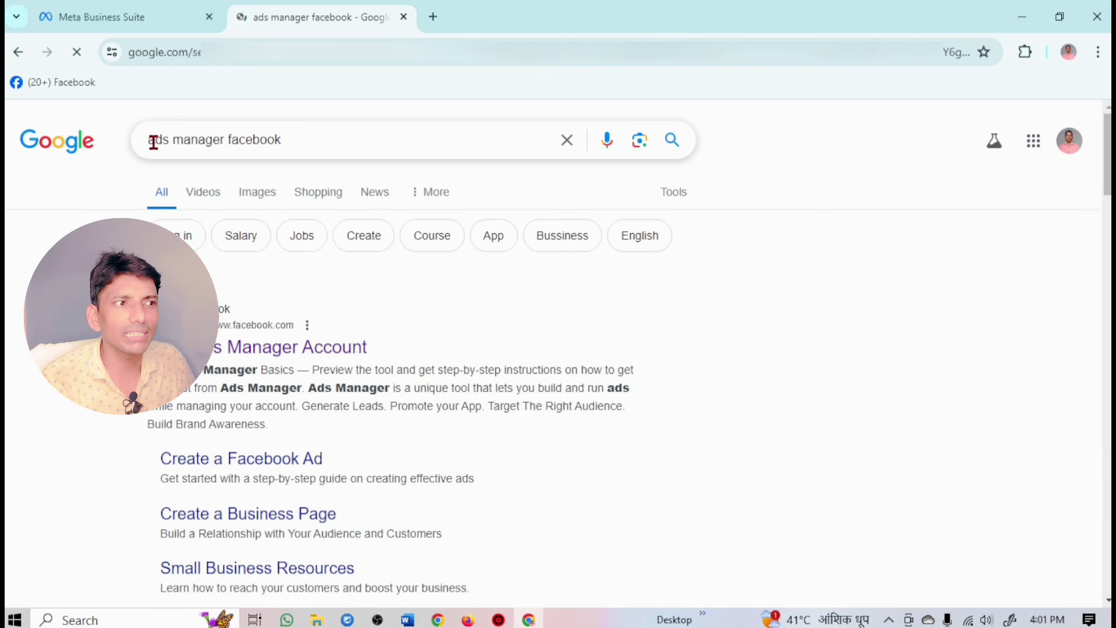
{"action": "left_click_drag", "start_coordinate": [155, 140], "coordinate": [367, 136]}
{"action": "left_click", "coordinate": [368, 137]}
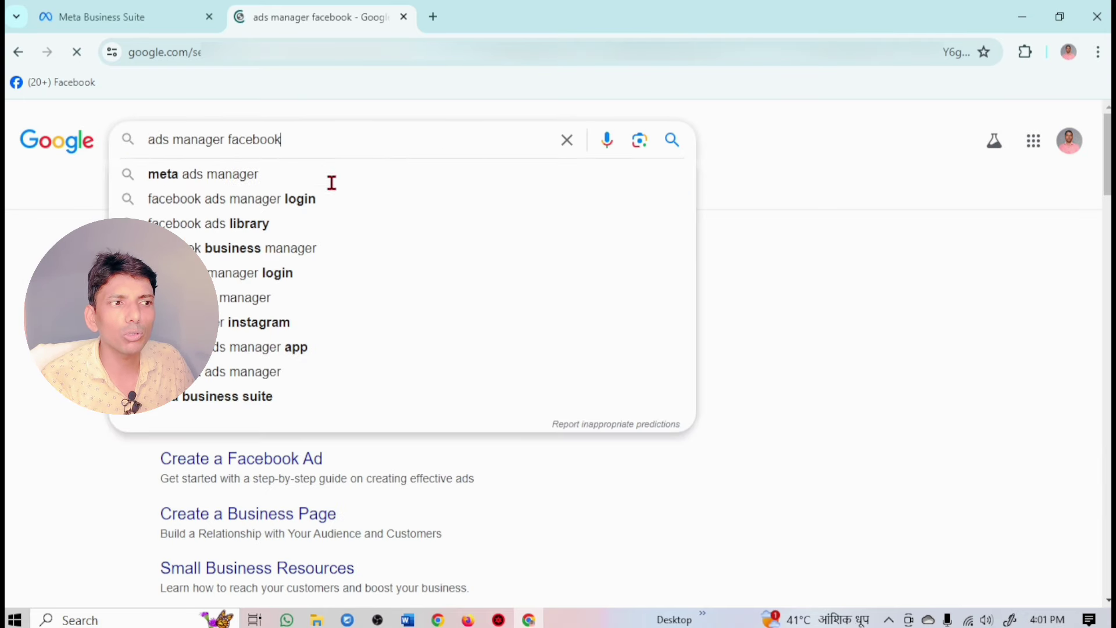
{"action": "left_click", "coordinate": [923, 351]}
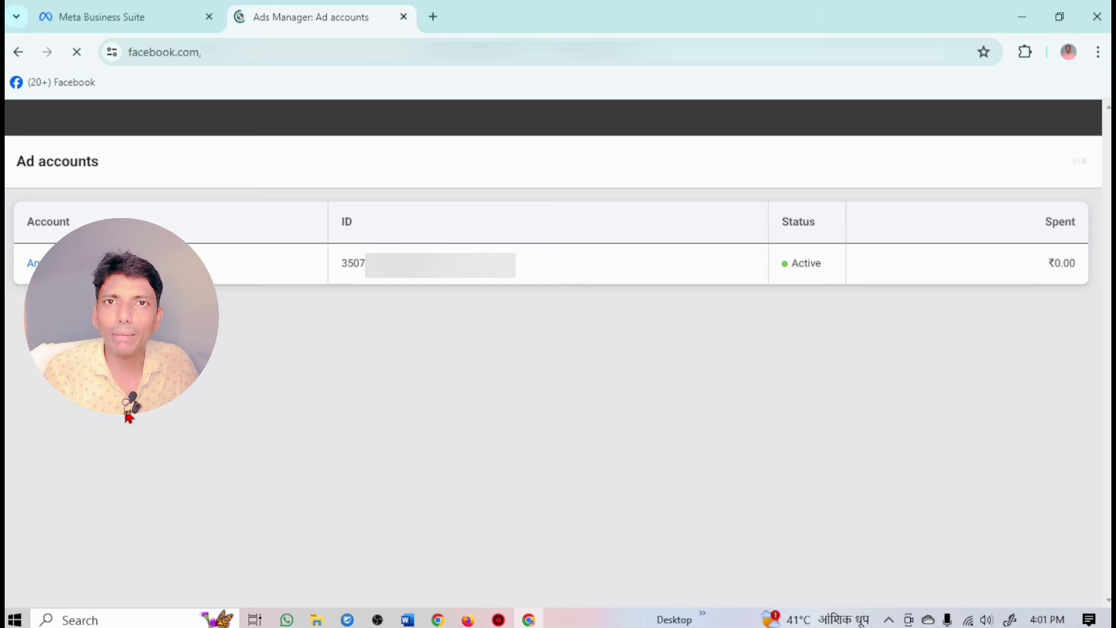
Review the ID and status of the ad account listed on the Ad accounts page
{"action": "left_click_drag", "start_coordinate": [343, 263], "coordinate": [535, 262]}
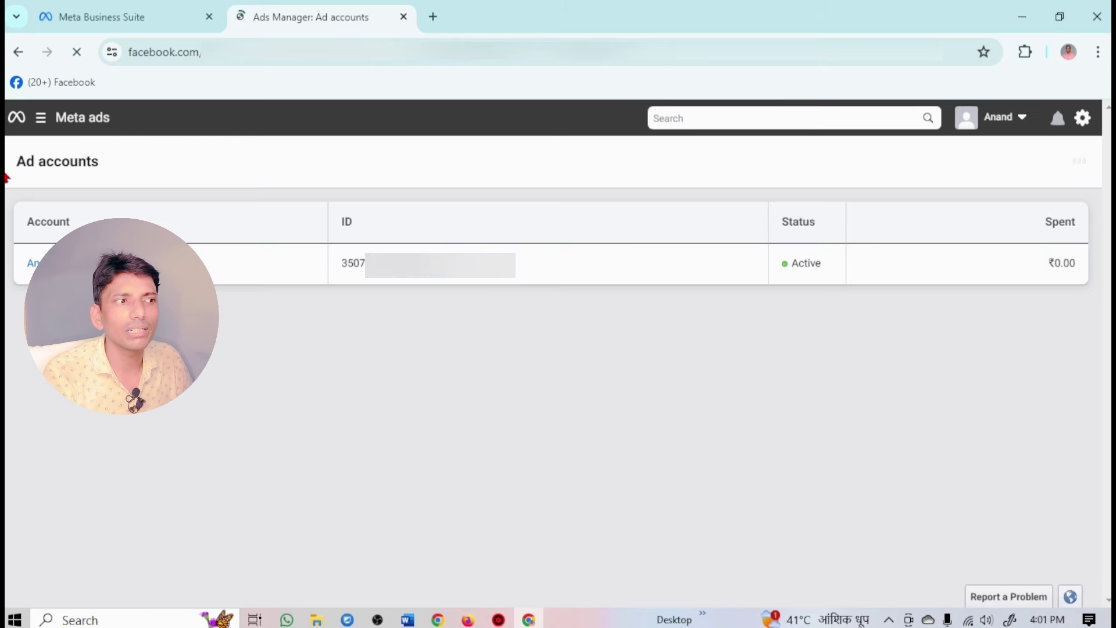
{"action": "left_click_drag", "start_coordinate": [13, 163], "coordinate": [156, 167]}
{"action": "left_click", "coordinate": [156, 166]}
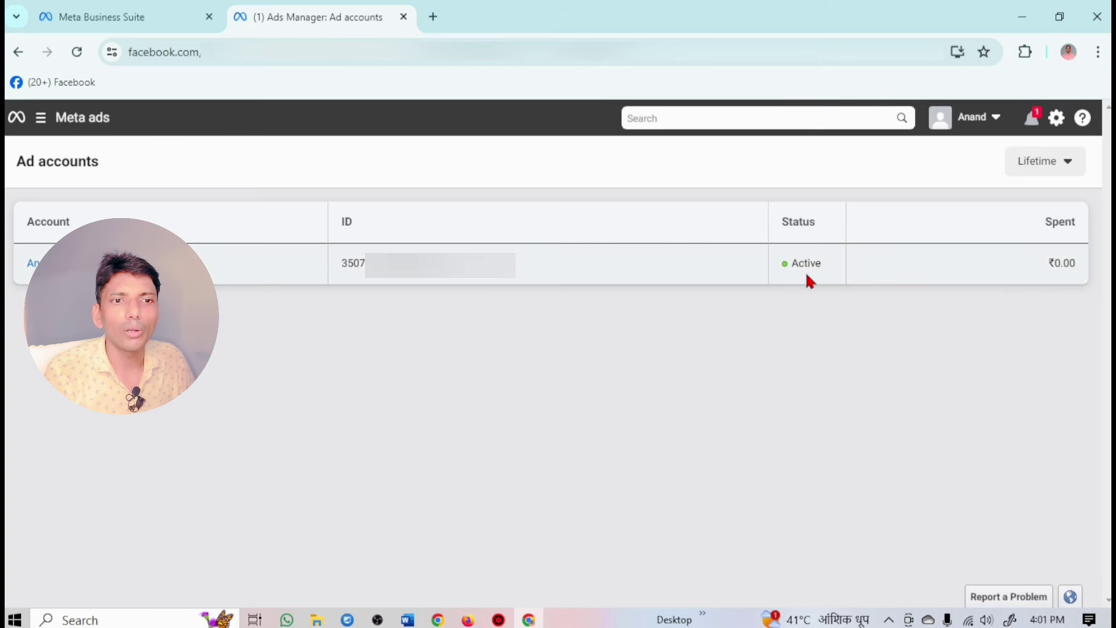
{"action": "left_click", "coordinate": [801, 250]}
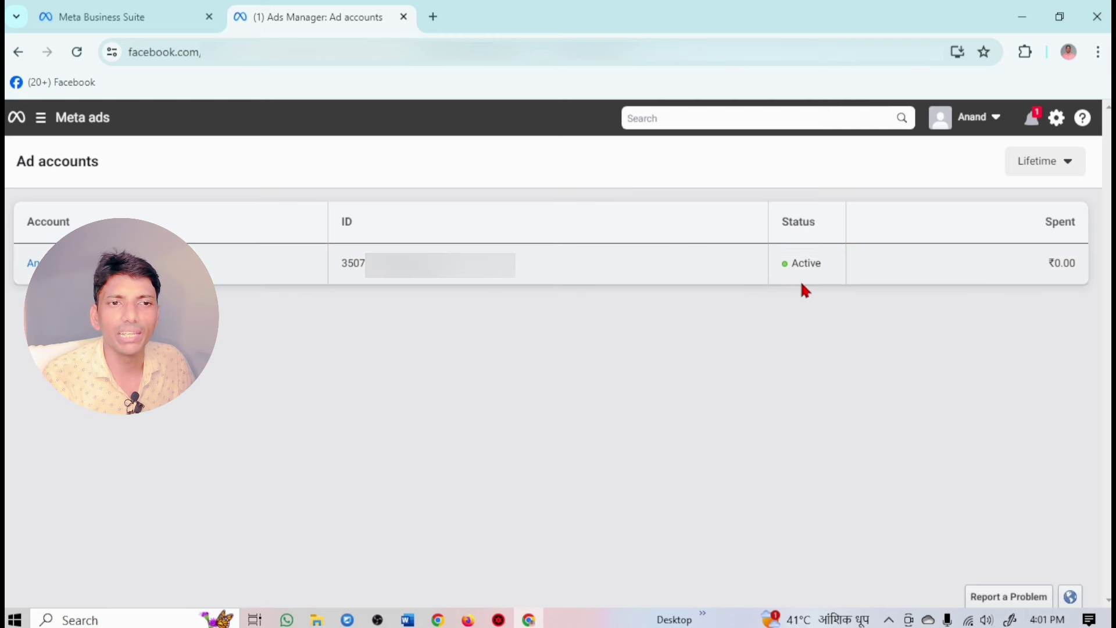
{"action": "left_click_drag", "start_coordinate": [795, 263], "coordinate": [823, 264]}
{"action": "left_click", "coordinate": [790, 339]}
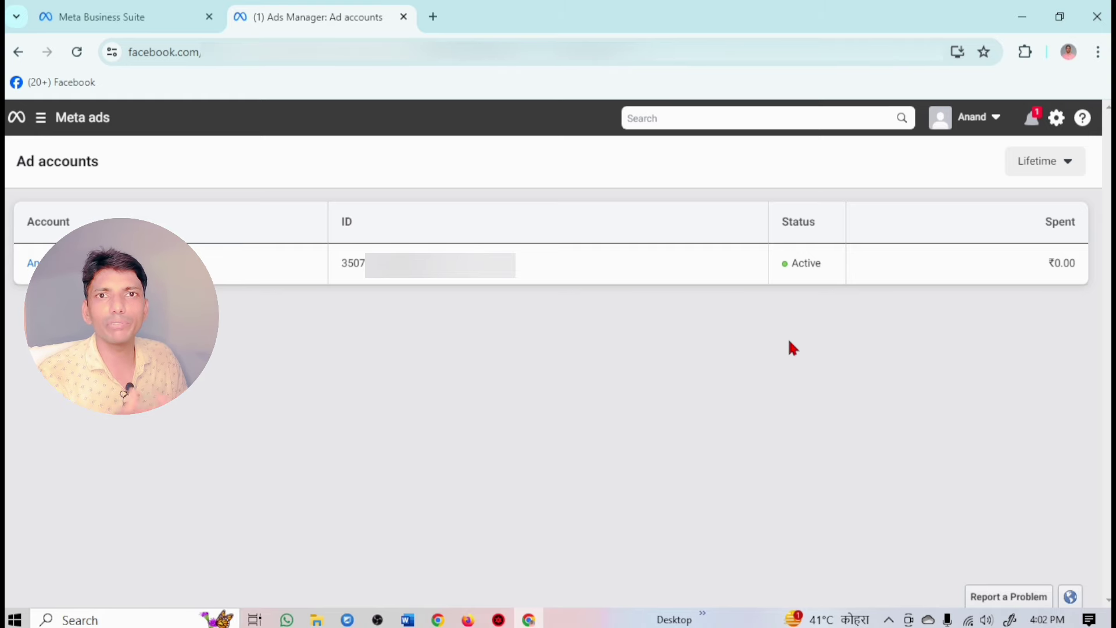
Return to the Meta Business Suite page and expand the account switcher to show the business portfolios
{"action": "left_click", "coordinate": [145, 12]}
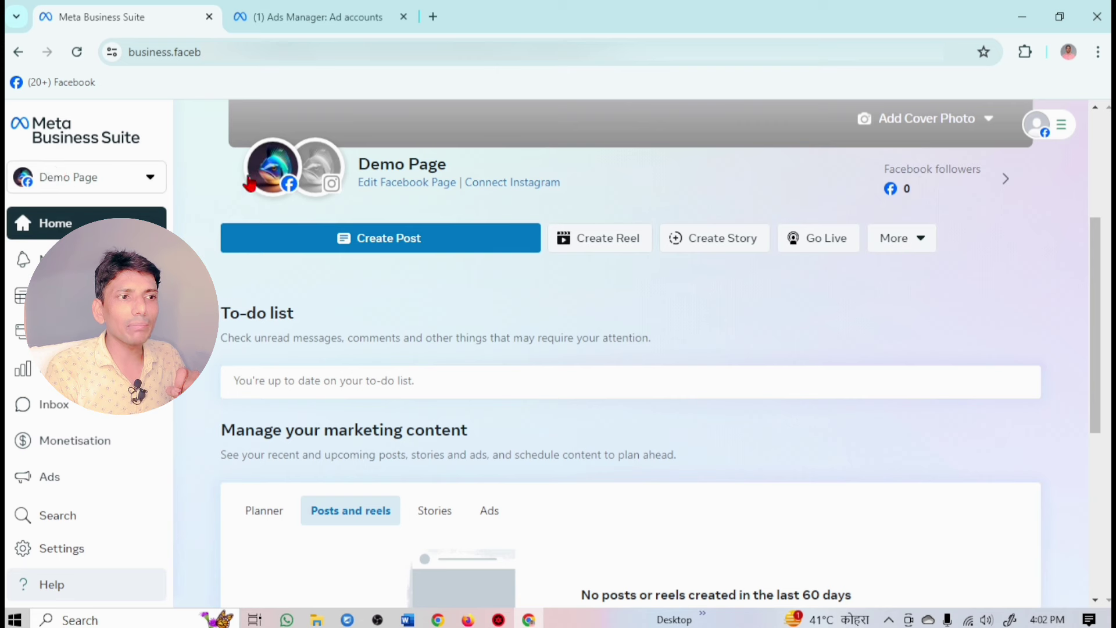
{"action": "left_click", "coordinate": [145, 181]}
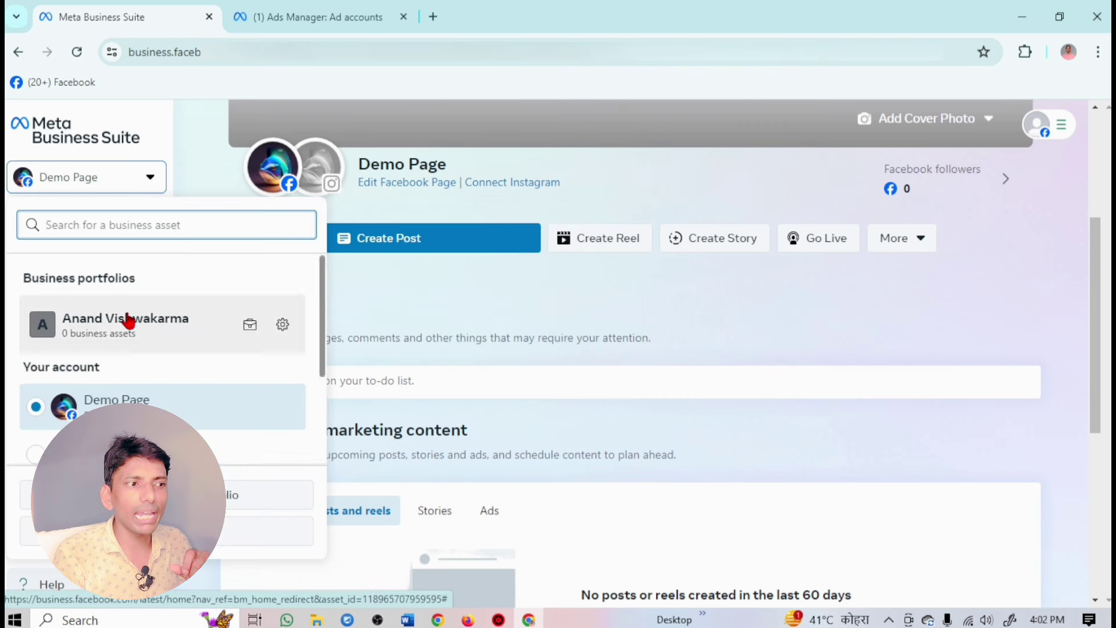
{"action": "left_click_drag", "start_coordinate": [22, 276], "coordinate": [162, 275]}
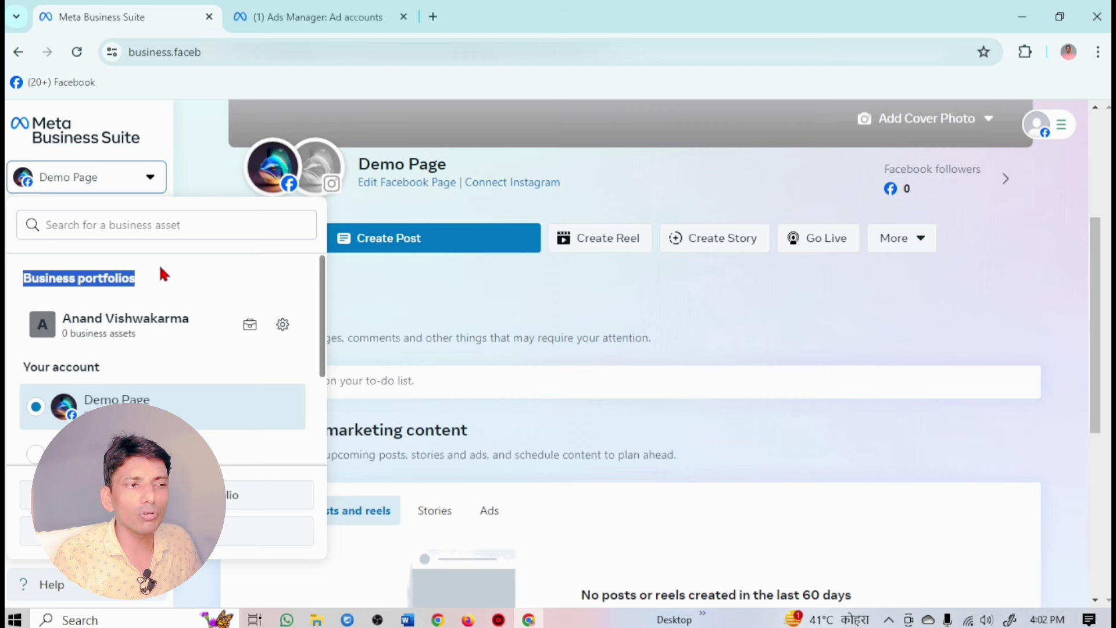
{"action": "left_click", "coordinate": [159, 264]}
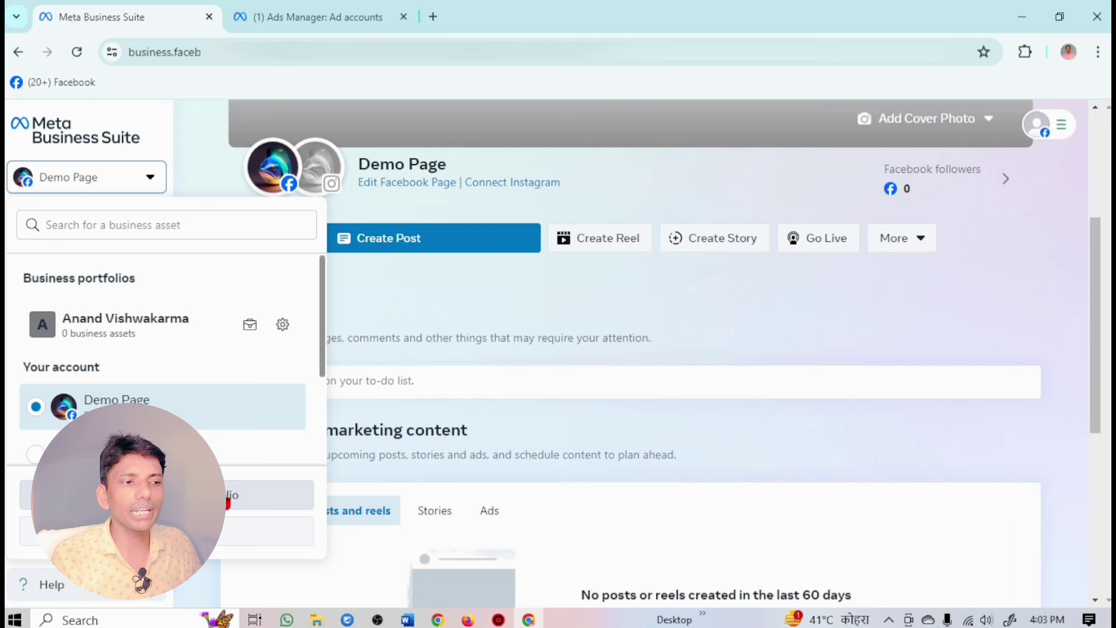
View the form for creating a business portfolio, close it without creating one, and review the existing business portfolios
{"action": "left_click", "coordinate": [203, 495]}
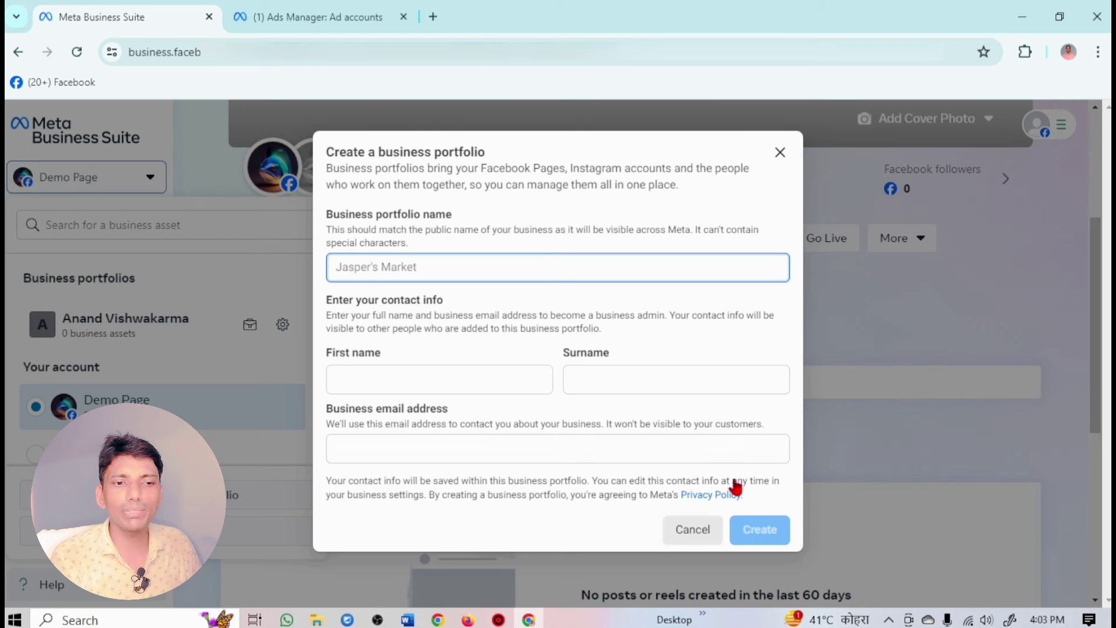
{"action": "left_click", "coordinate": [780, 152]}
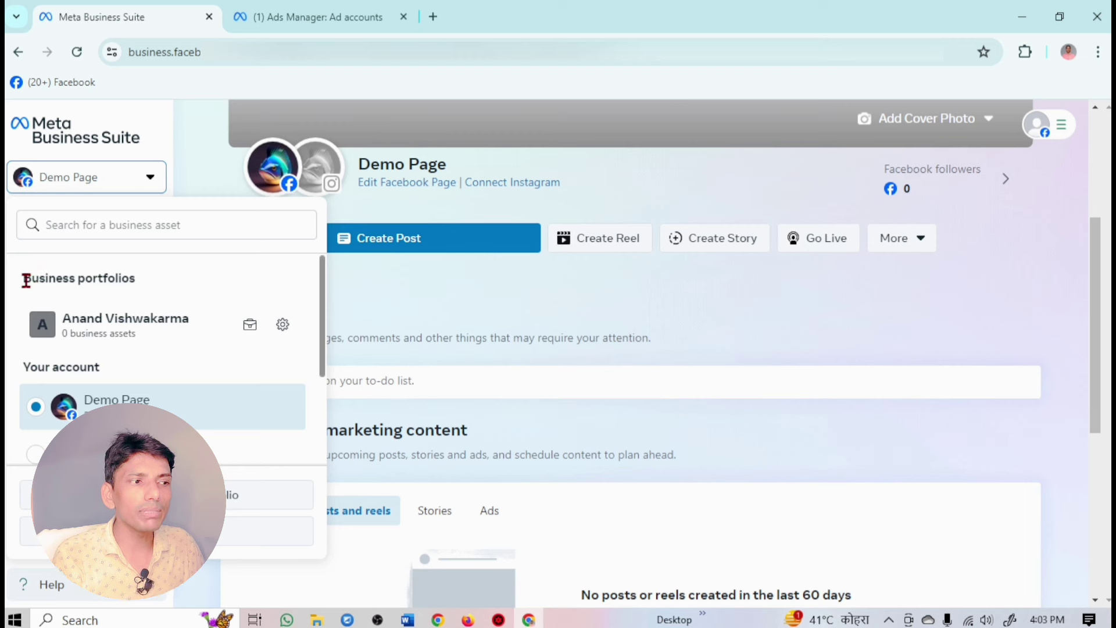
{"action": "left_click_drag", "start_coordinate": [23, 279], "coordinate": [182, 273]}
{"action": "left_click", "coordinate": [185, 280]}
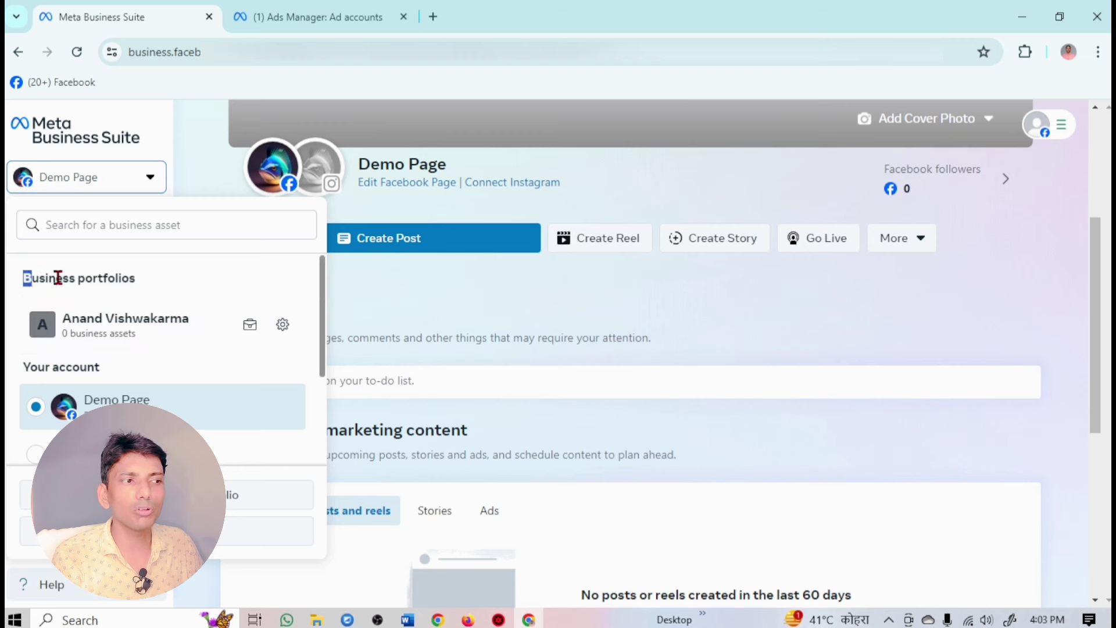
{"action": "left_click_drag", "start_coordinate": [28, 277], "coordinate": [226, 287]}
{"action": "left_click", "coordinate": [226, 287]}
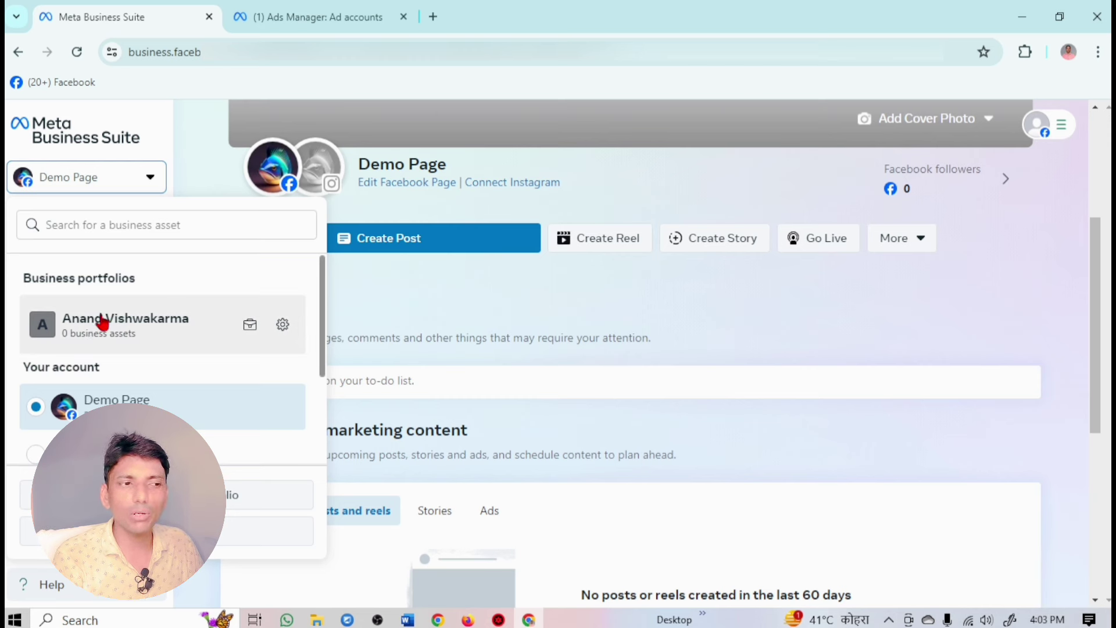
Open the settings of the existing business portfolio and show its ad accounts
{"action": "left_click", "coordinate": [283, 327]}
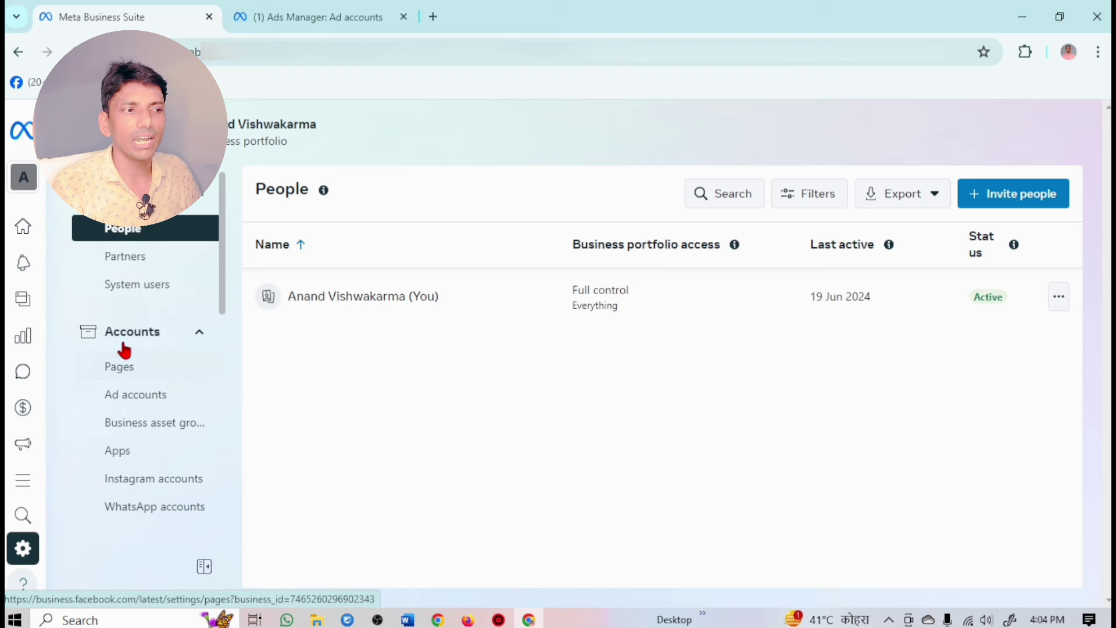
{"action": "left_click", "coordinate": [132, 407]}
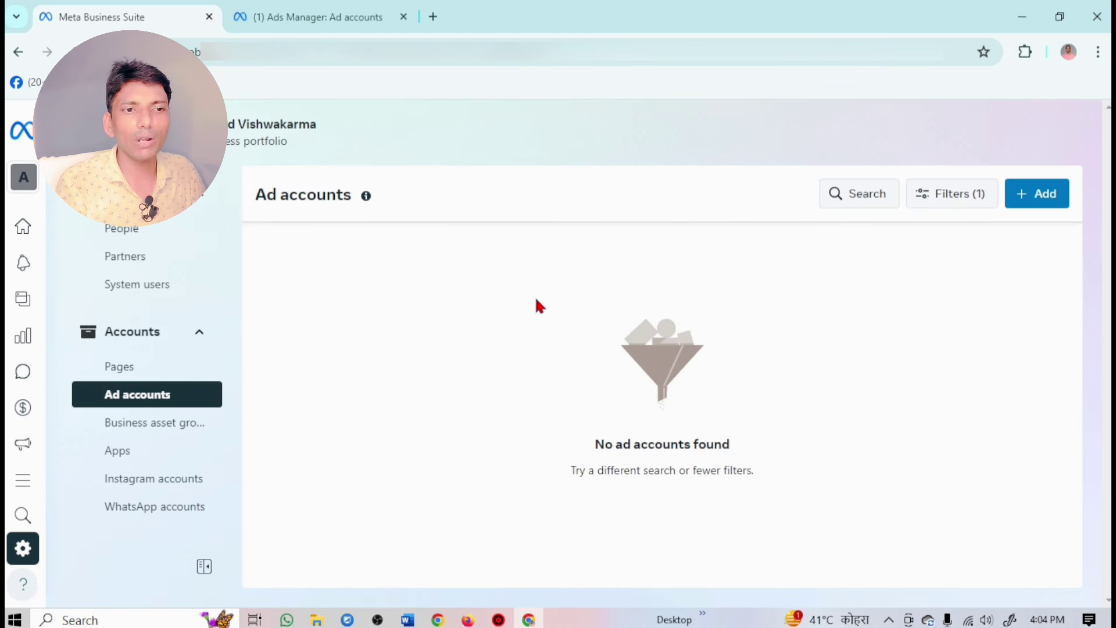
Compare the ad accounts listed in Ads Manager with those in the business portfolio settings
{"action": "left_click", "coordinate": [373, 17]}
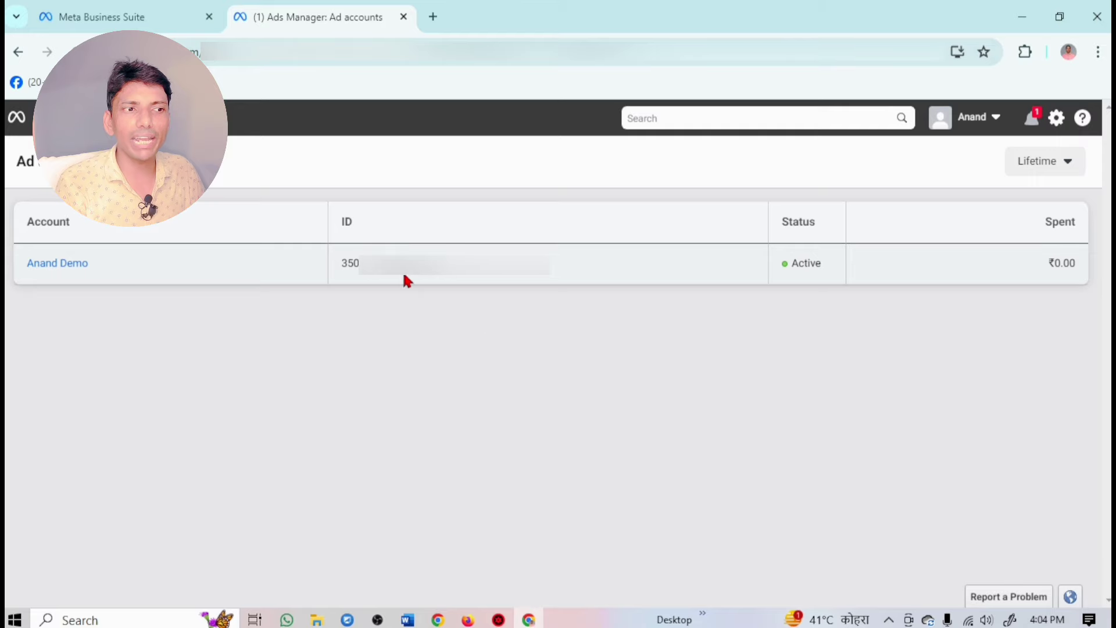
{"action": "left_click", "coordinate": [174, 17]}
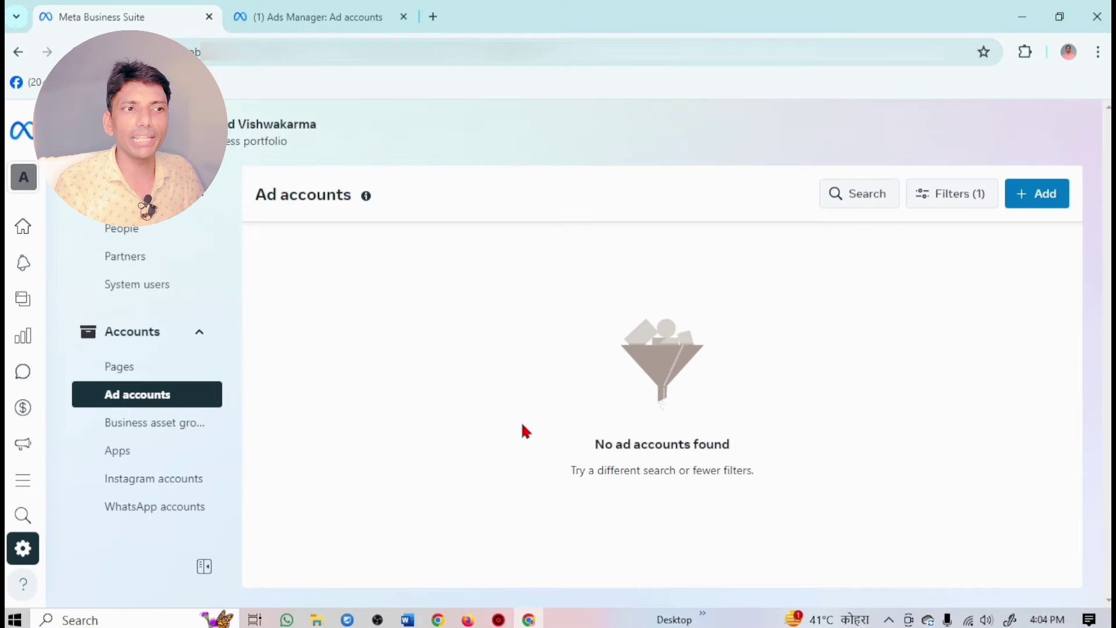
{"action": "left_click", "coordinate": [361, 13]}
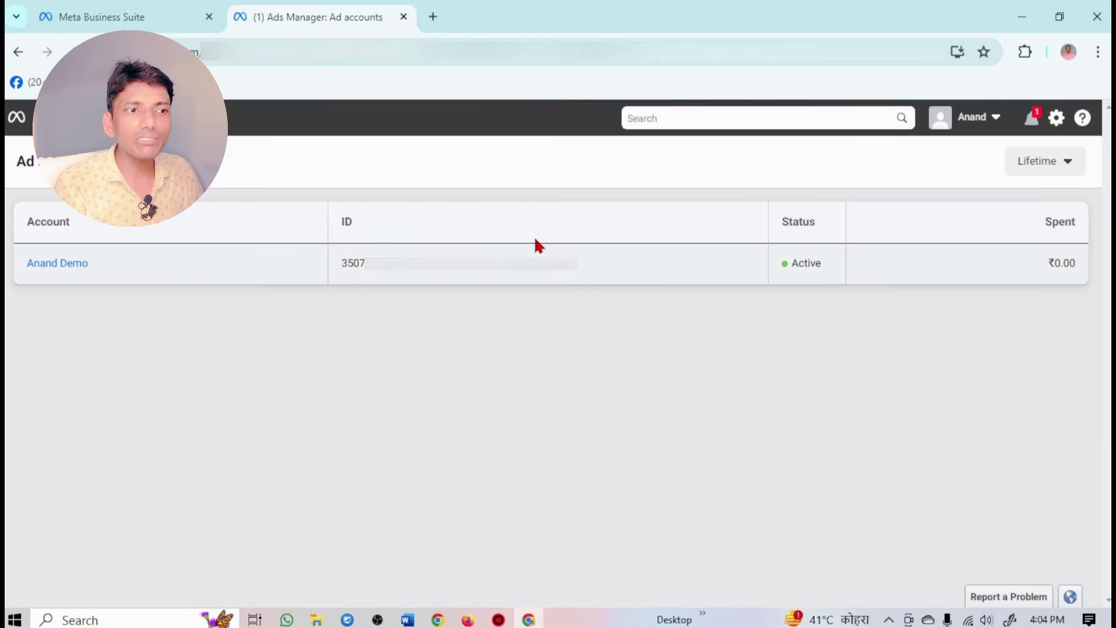
{"action": "left_click", "coordinate": [155, 8]}
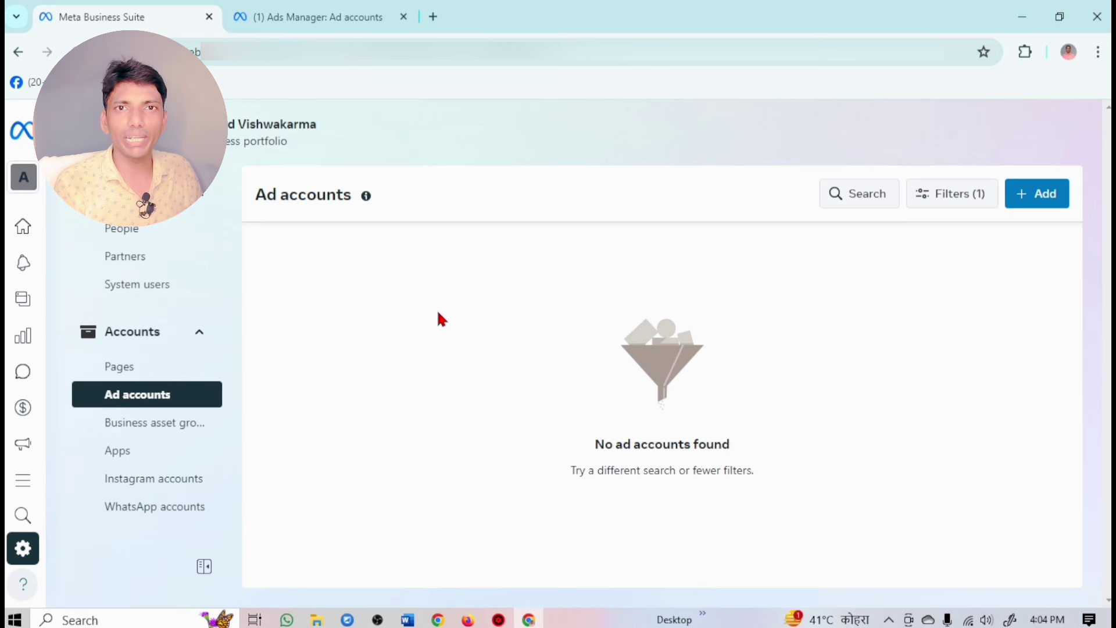
Start creating a new ad account in the business portfolio and fill in the ad account name
{"action": "left_click", "coordinate": [1042, 199]}
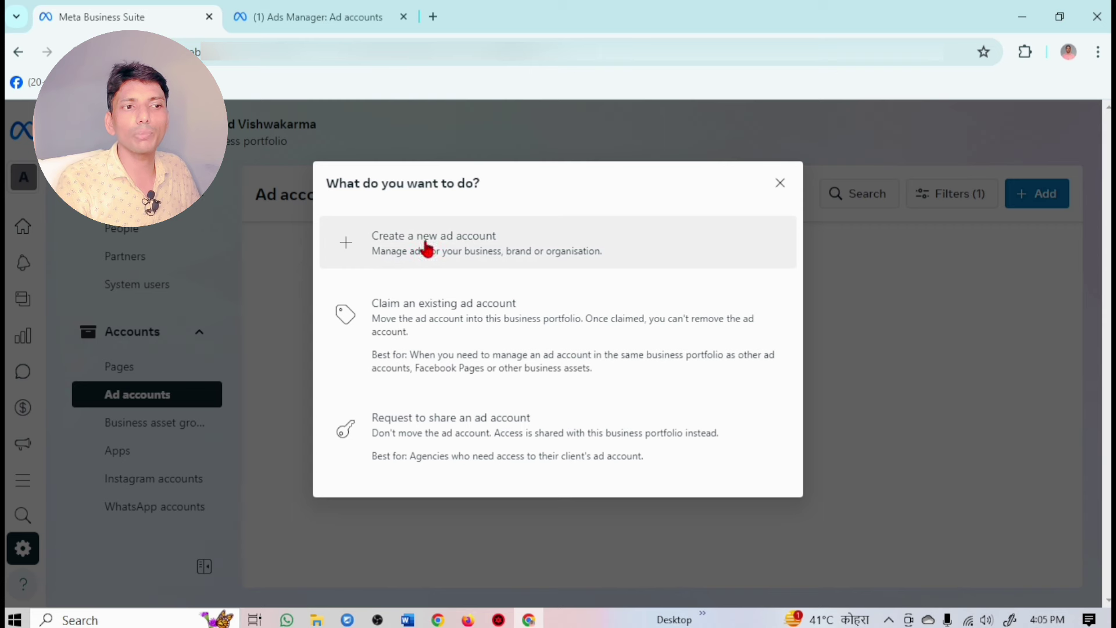
{"action": "left_click", "coordinate": [474, 253]}
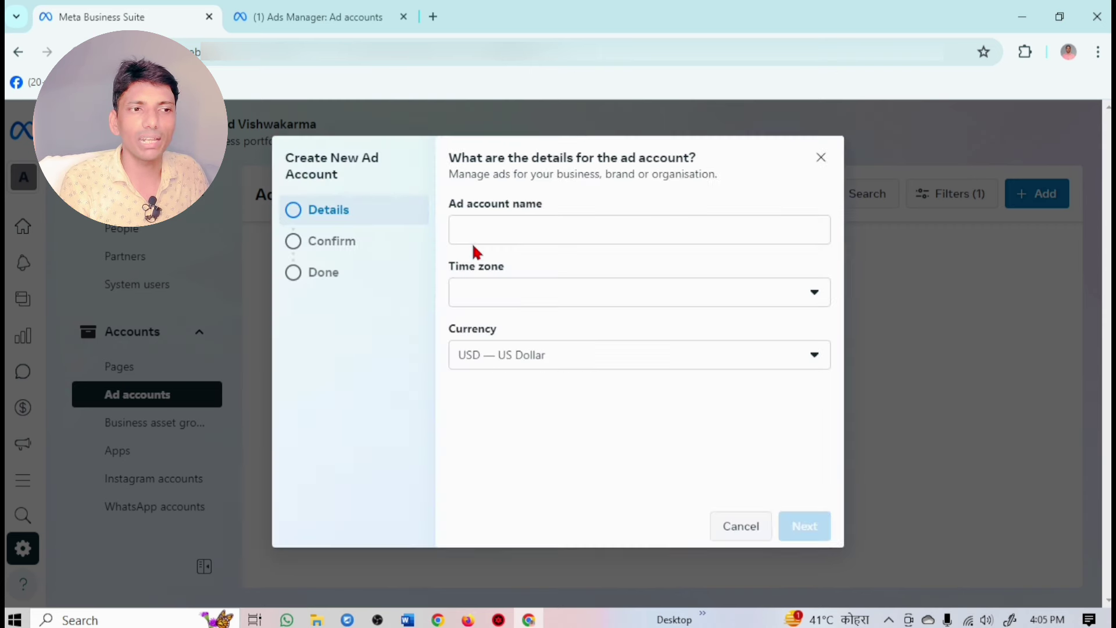
{"action": "left_click_drag", "start_coordinate": [446, 185], "coordinate": [589, 213]}
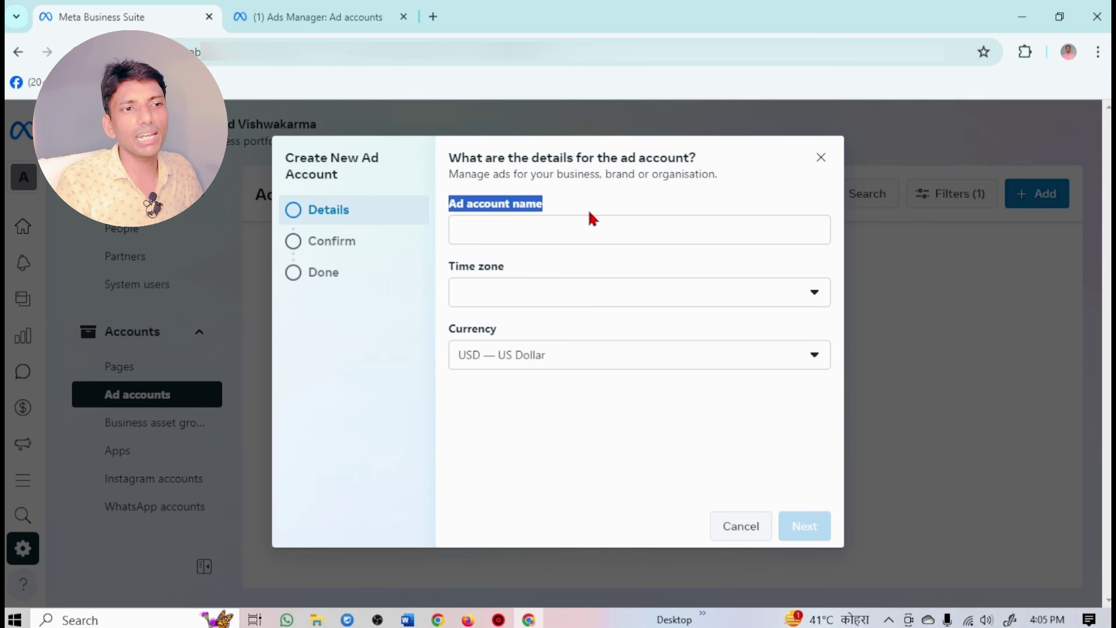
{"action": "left_click", "coordinate": [539, 241]}
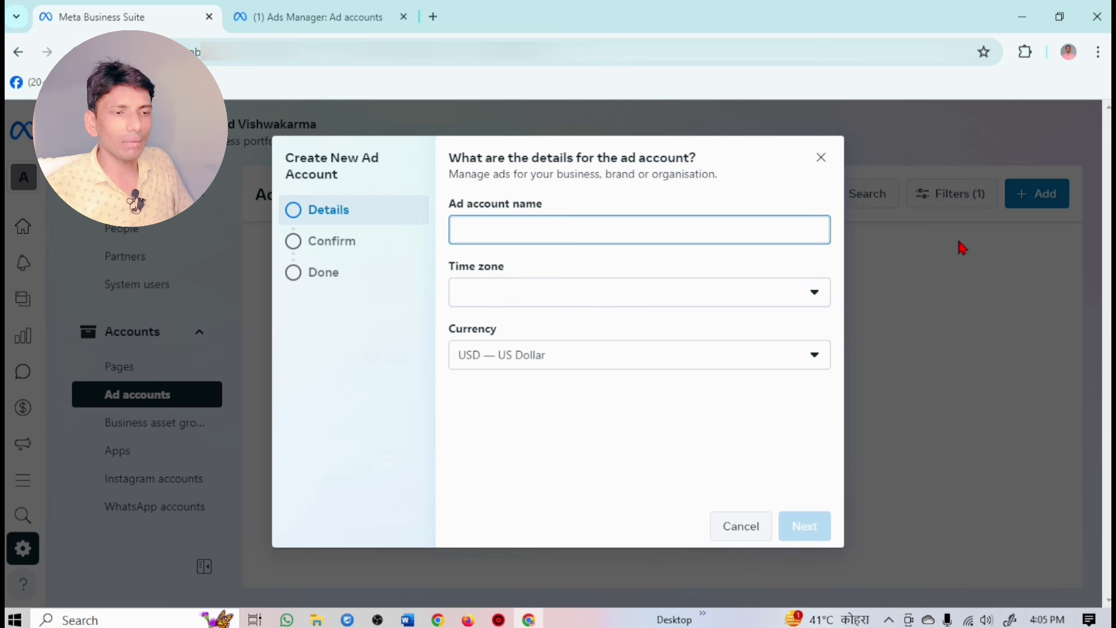
{"action": "type", "text": "Anand"}
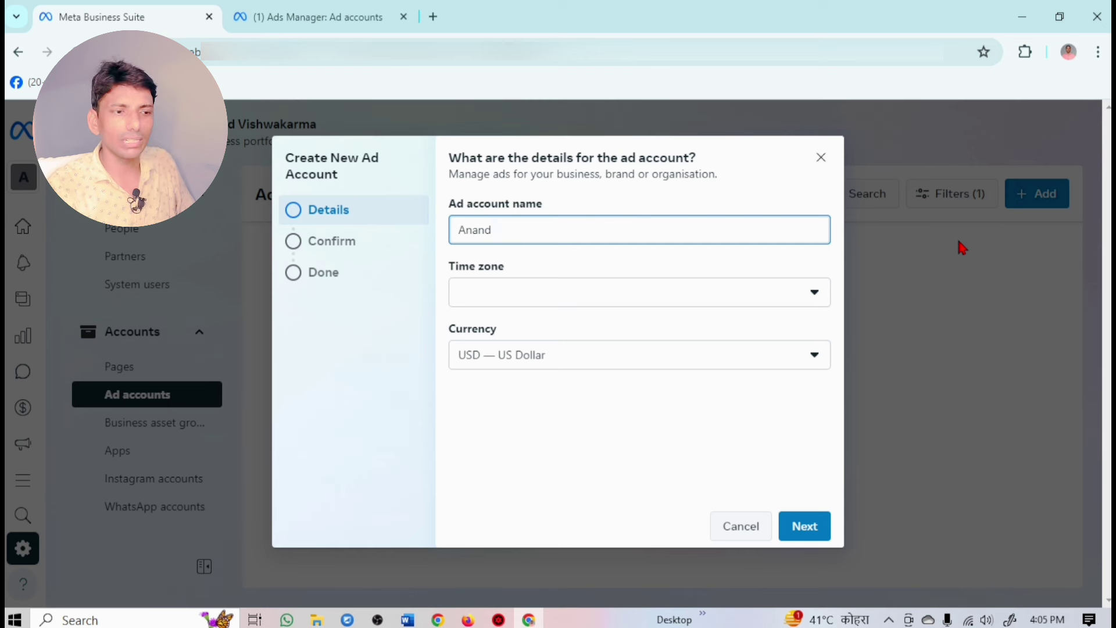
{"action": "type", "text": " KRVC"}
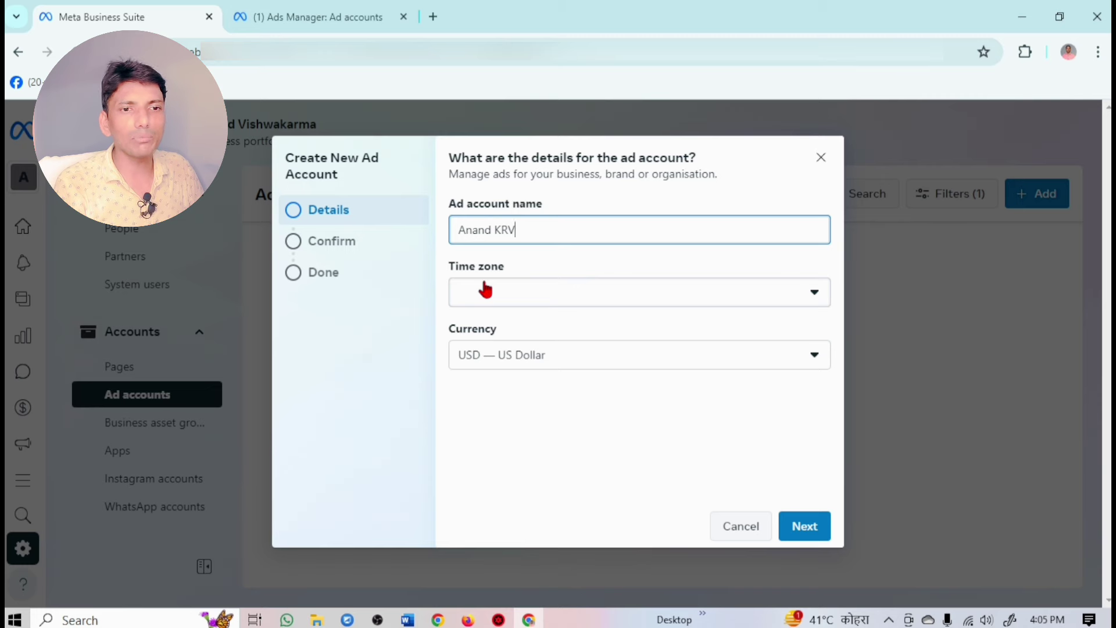
Set the new ad account's time zone to (GMT+05:30) Asia/Kolkata
{"action": "left_click", "coordinate": [817, 288]}
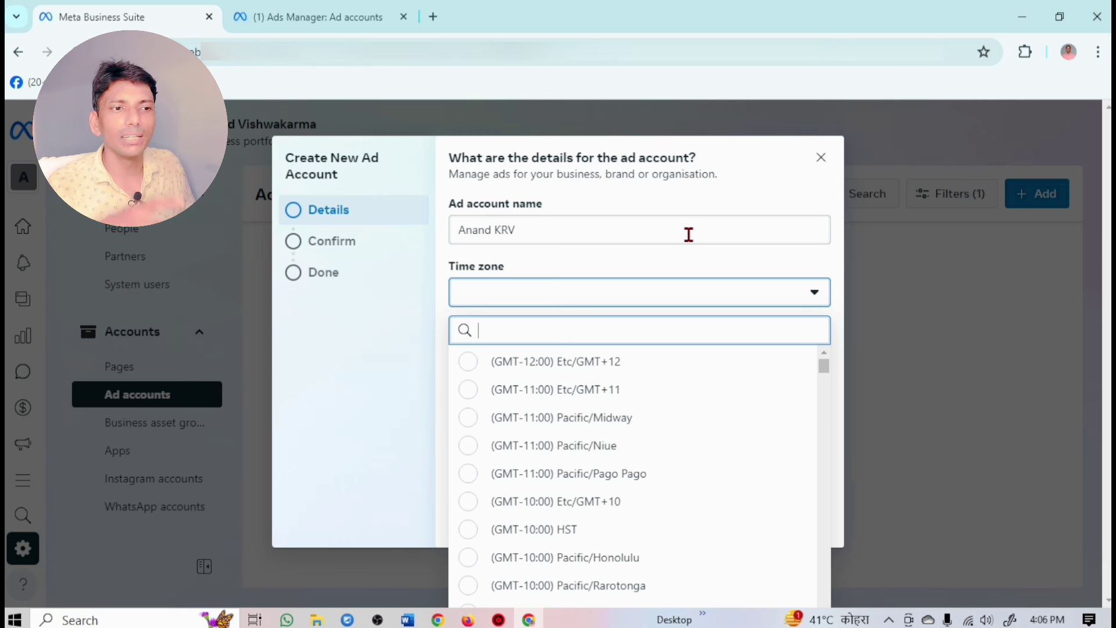
{"action": "type", "text": "Kola"}
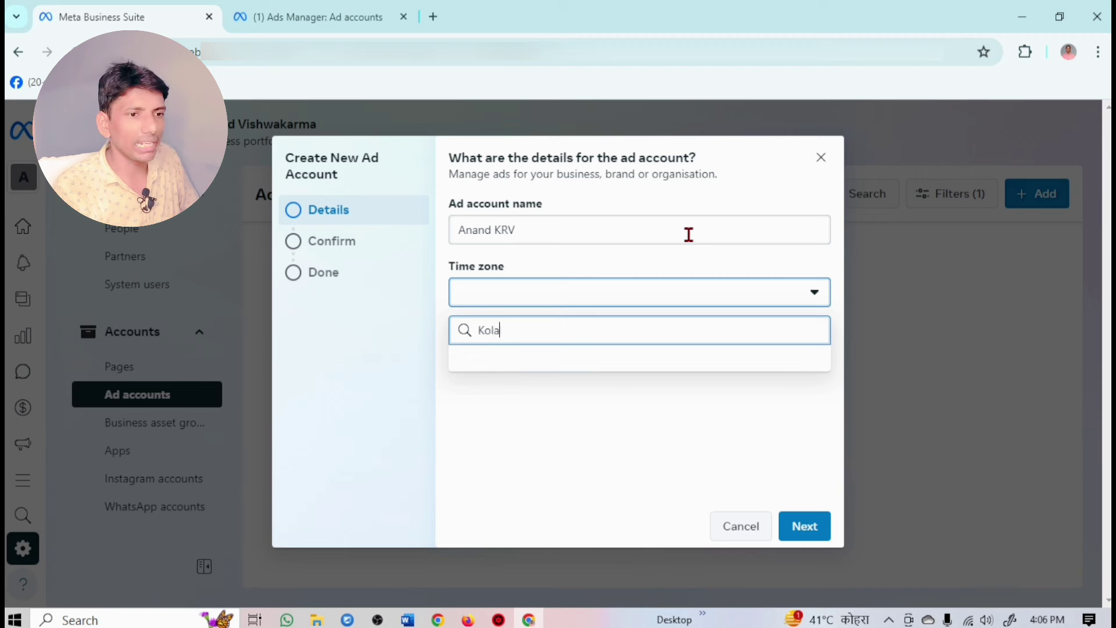
{"action": "key", "text": "BackSpace"}
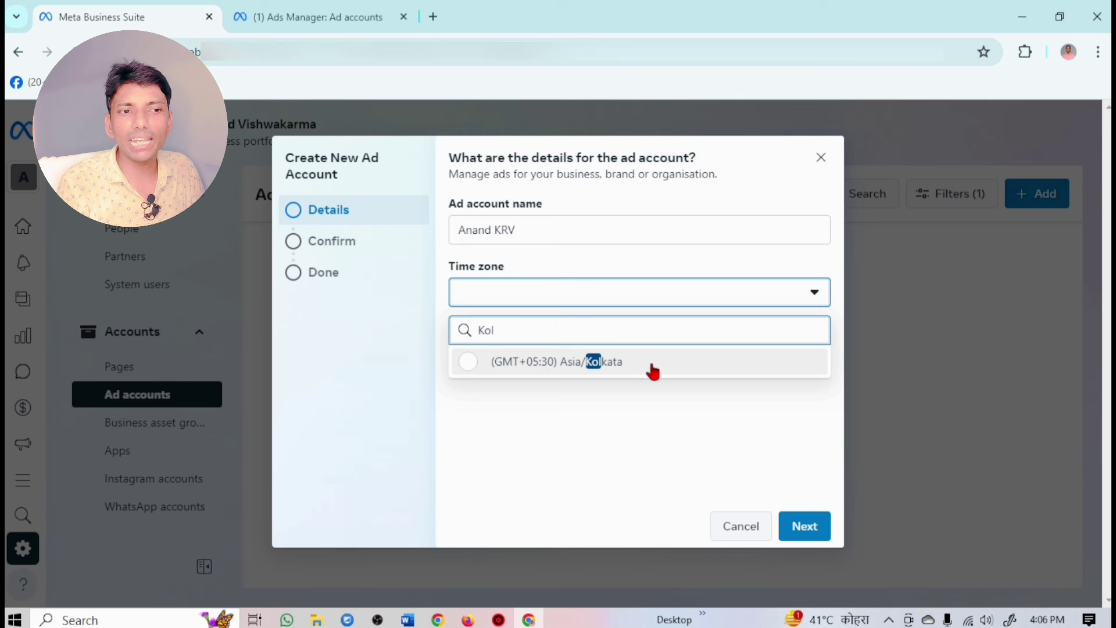
{"action": "left_click", "coordinate": [578, 369]}
{"action": "left_click_drag", "start_coordinate": [451, 268], "coordinate": [528, 271]}
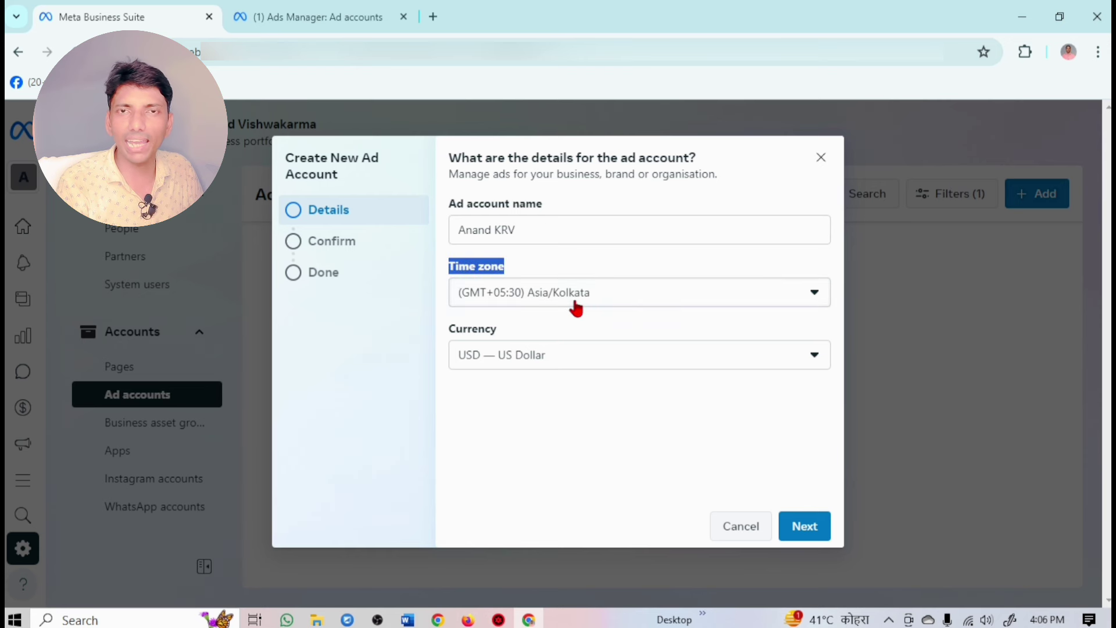
{"action": "left_click", "coordinate": [602, 424]}
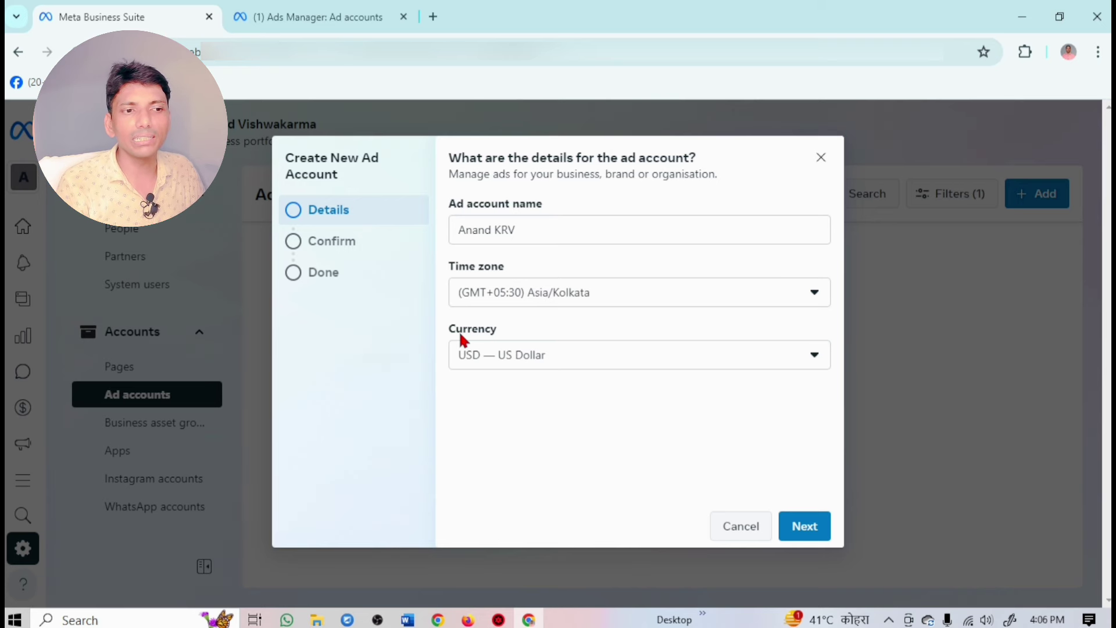
Set the new ad account's currency to INR — Indian Rupee and review the entered name and currency
{"action": "left_click", "coordinate": [639, 356]}
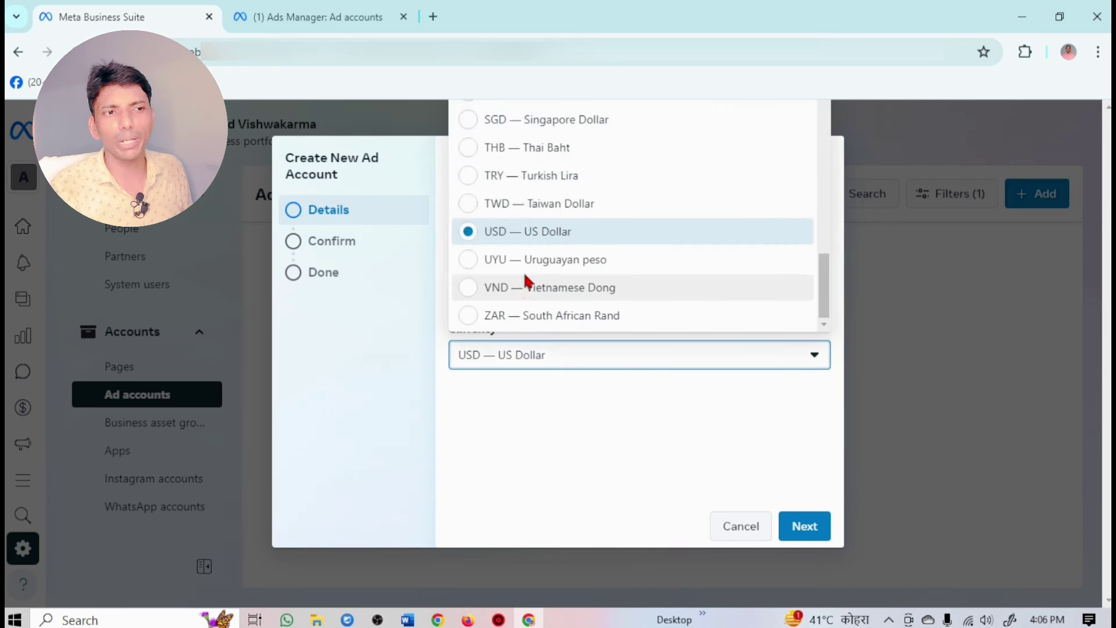
{"action": "scroll", "coordinate": [526, 281], "scroll_direction": "up", "scroll_amount": 15}
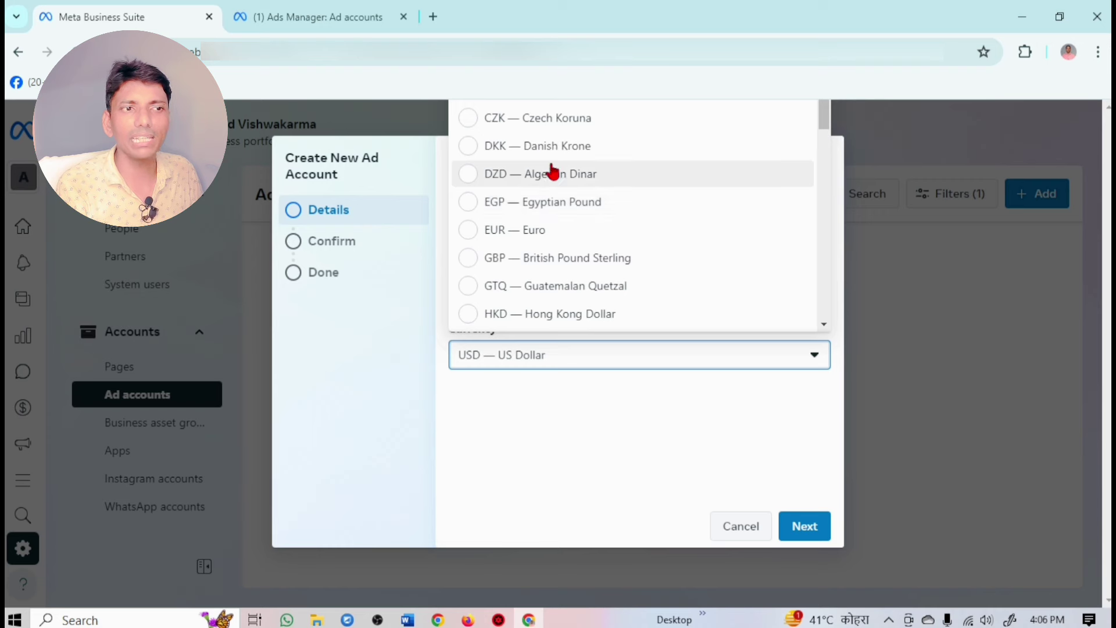
{"action": "scroll", "coordinate": [552, 172], "scroll_direction": "up", "scroll_amount": 4}
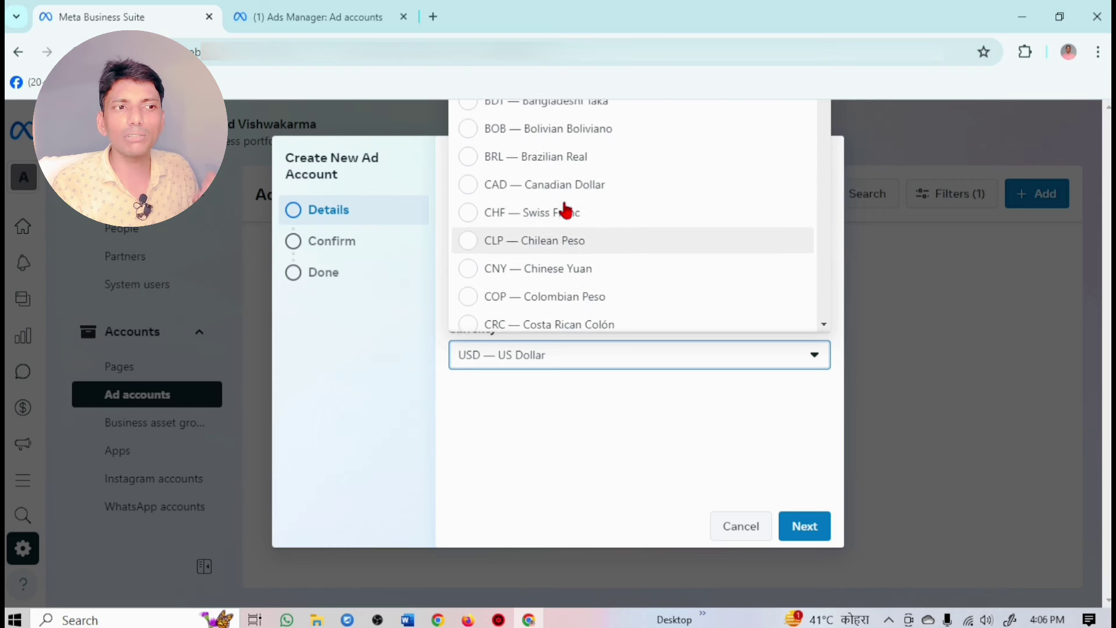
{"action": "scroll", "coordinate": [564, 195], "scroll_direction": "down", "scroll_amount": 8}
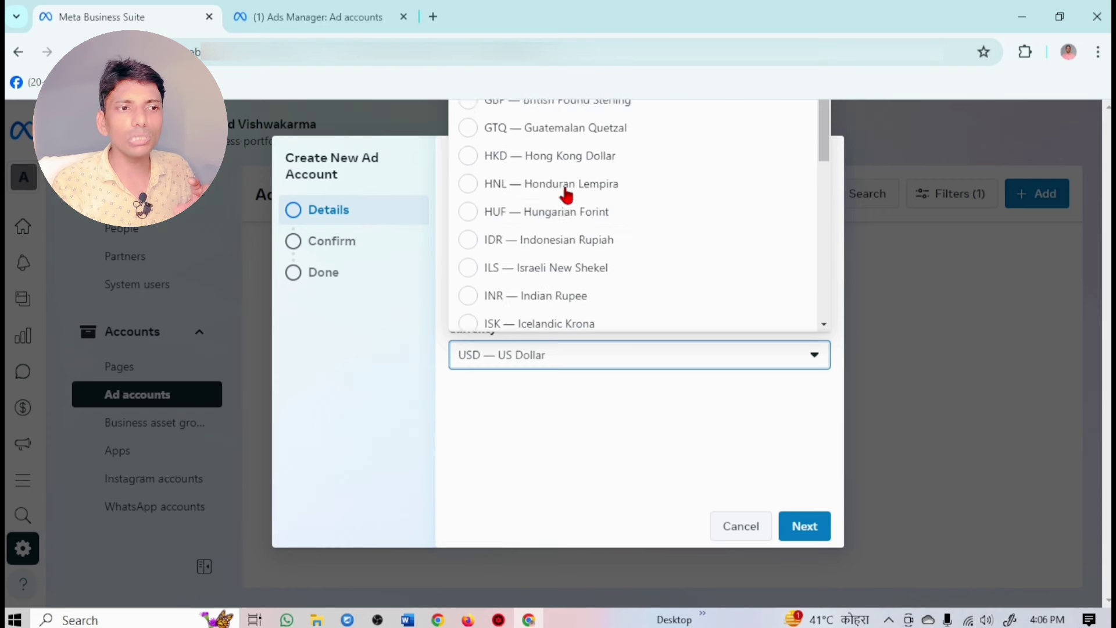
{"action": "left_click", "coordinate": [531, 201]}
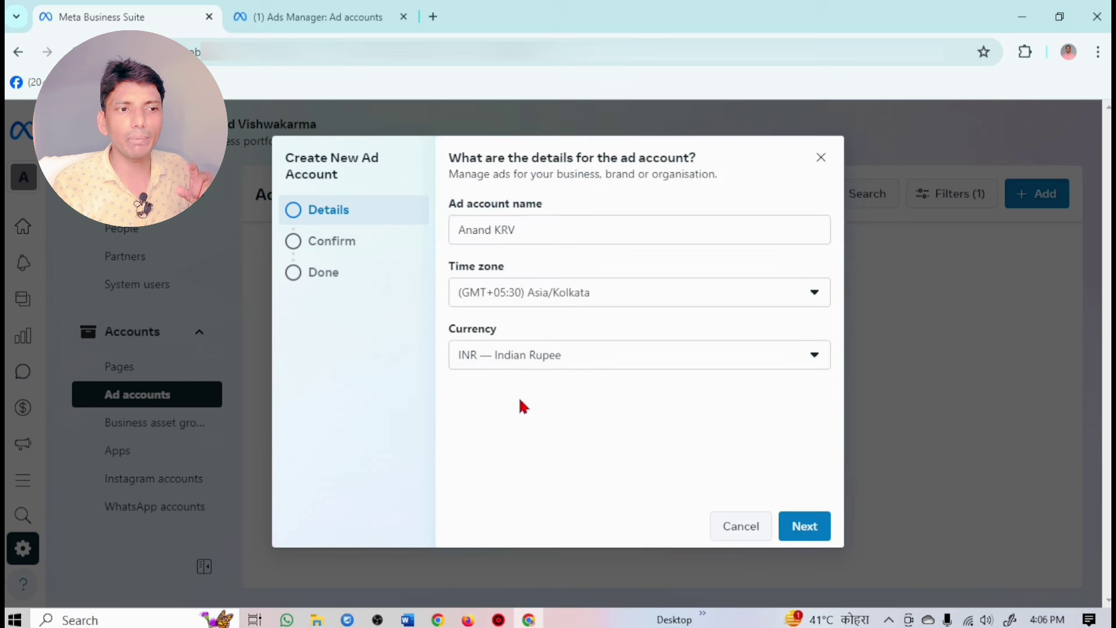
{"action": "triple_click", "coordinate": [520, 242]}
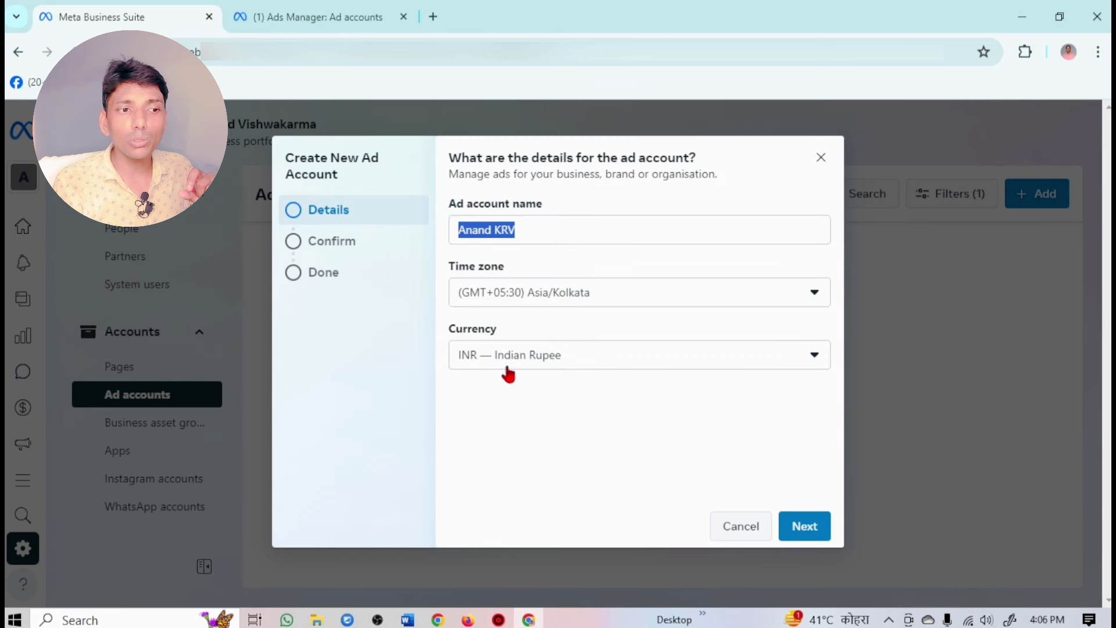
{"action": "left_click_drag", "start_coordinate": [445, 331], "coordinate": [550, 332]}
{"action": "left_click", "coordinate": [555, 410]}
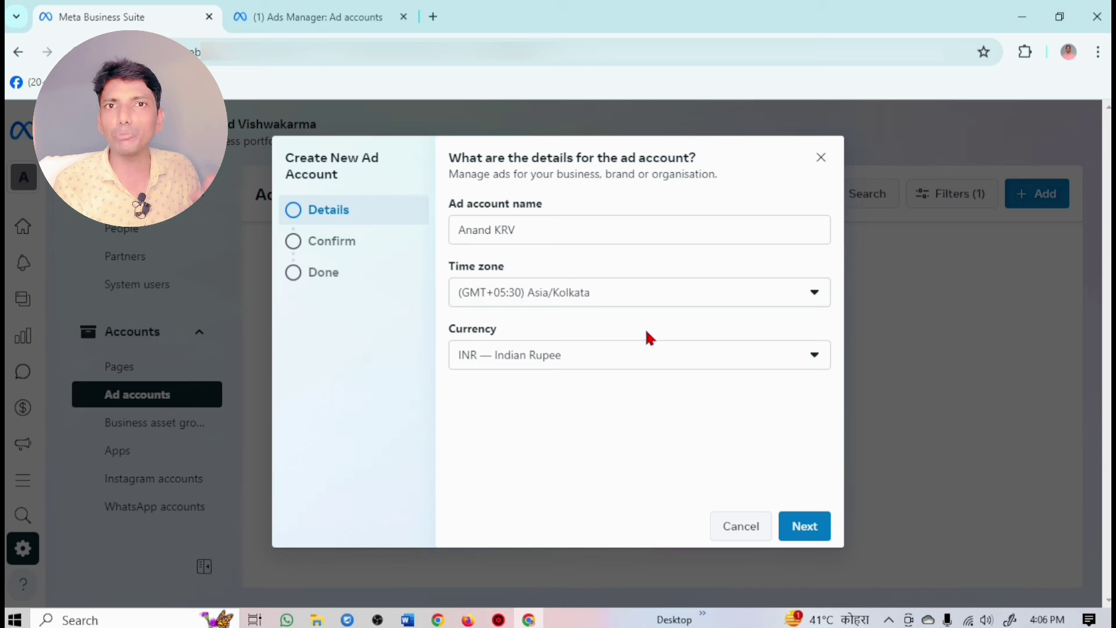
Search Google for "my timezone" in a new tab and highlight the GMT offset of the local time zone
{"action": "left_click", "coordinate": [433, 16]}
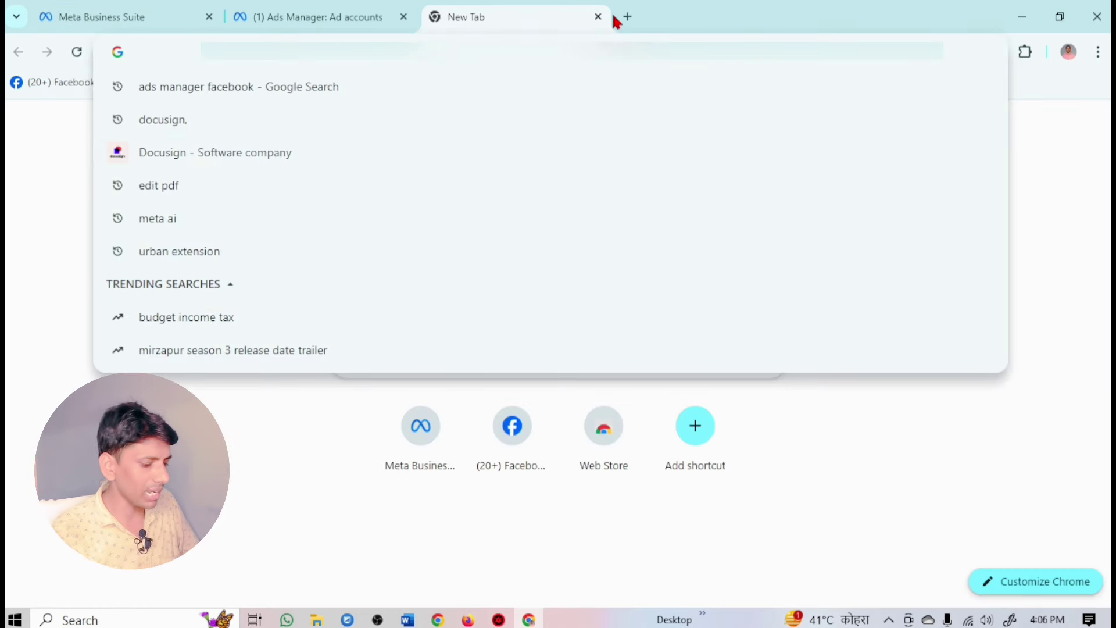
{"action": "type", "text": "my time"}
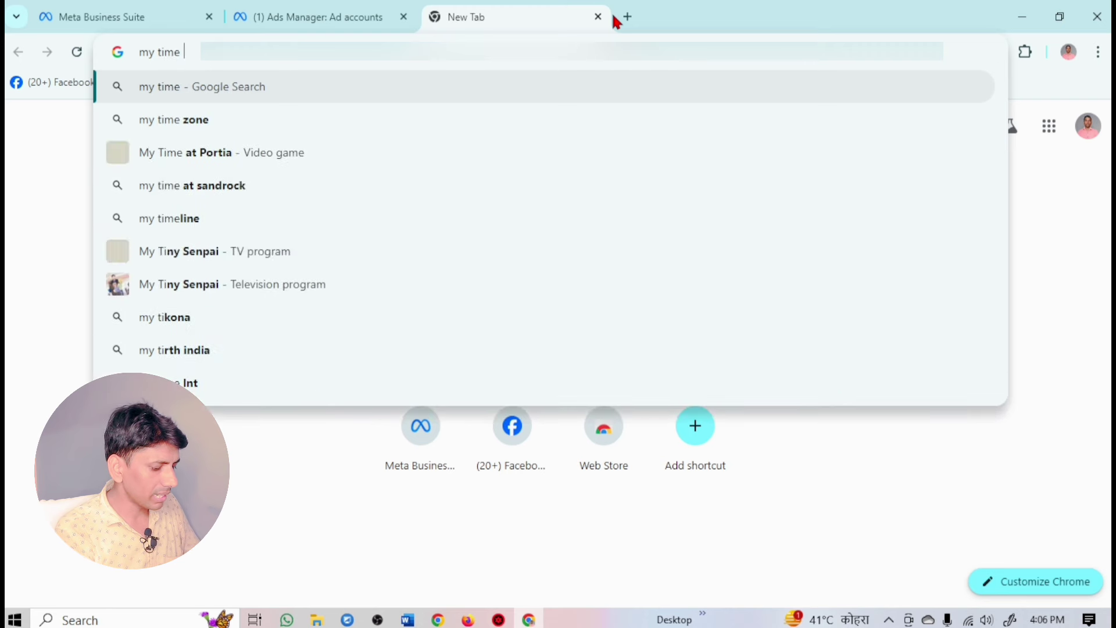
{"action": "type", "text": "zone"}
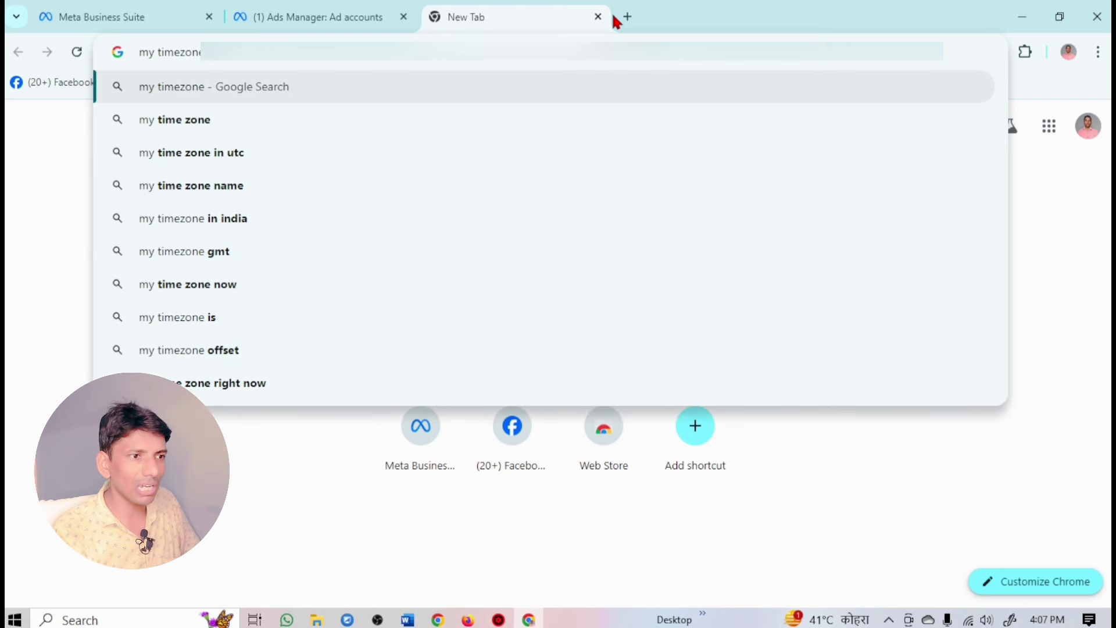
{"action": "key", "text": "Return"}
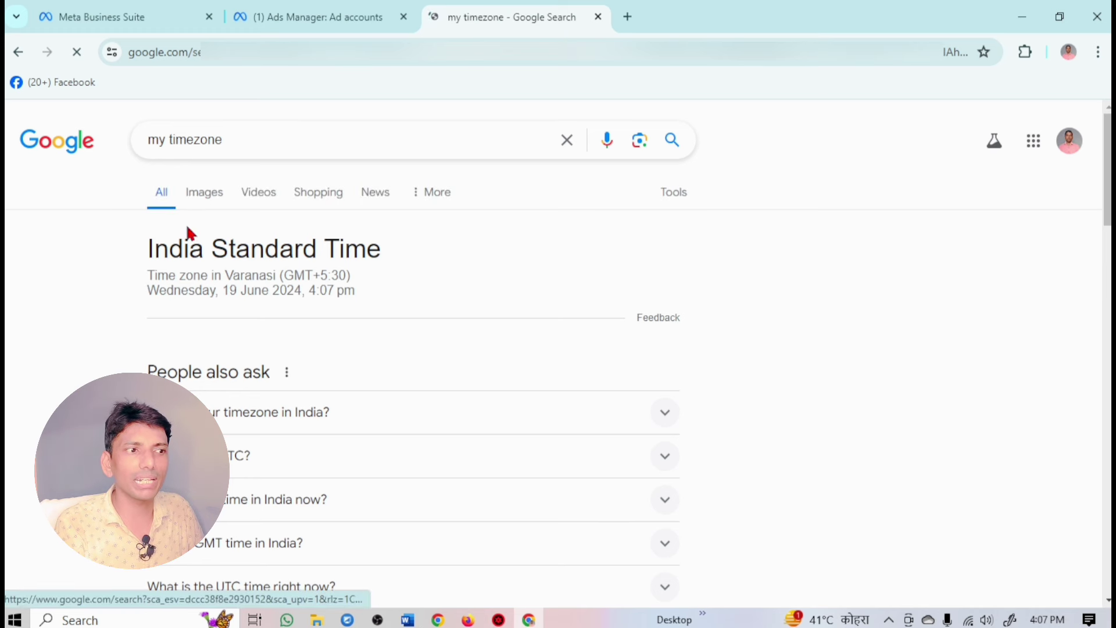
{"action": "left_click_drag", "start_coordinate": [149, 247], "coordinate": [448, 247]}
{"action": "left_click", "coordinate": [149, 270]}
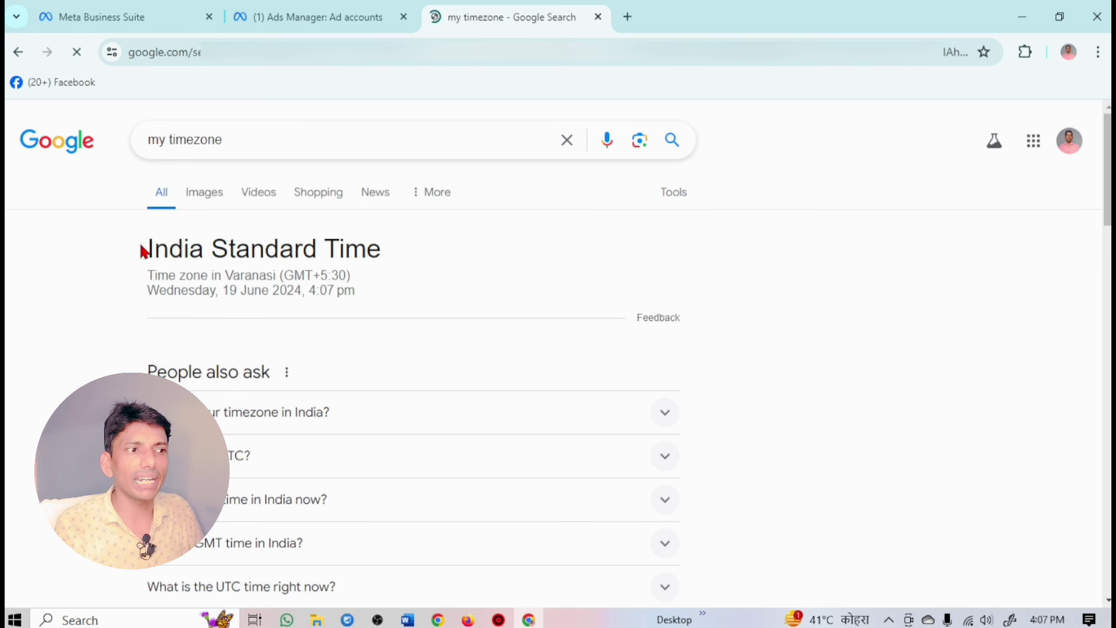
{"action": "triple_click", "coordinate": [413, 263]}
{"action": "left_click", "coordinate": [295, 278]}
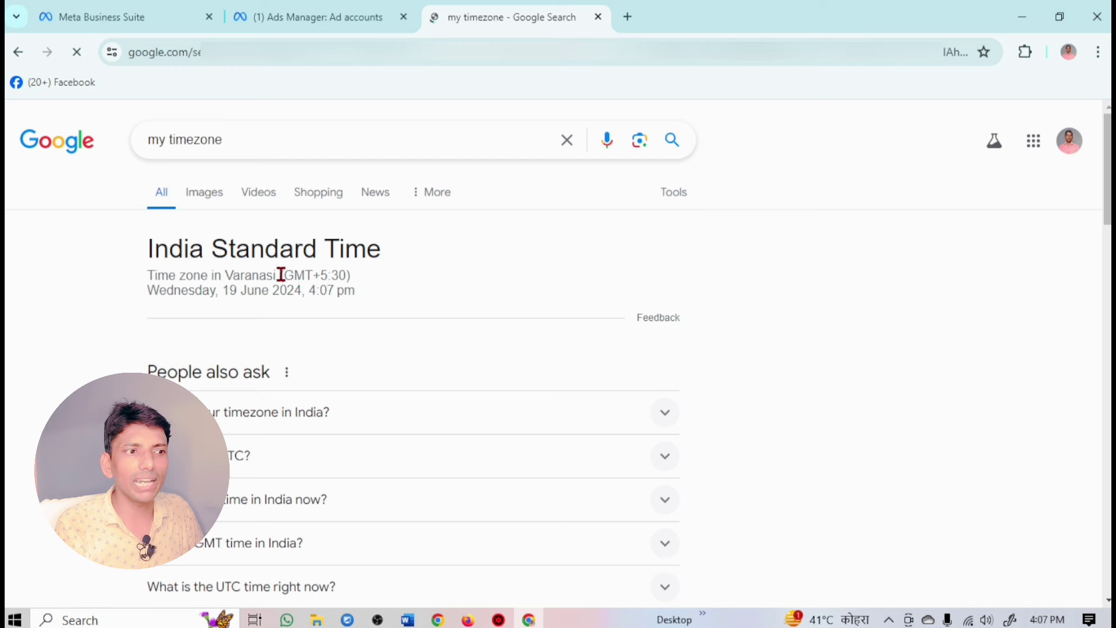
{"action": "left_click_drag", "start_coordinate": [280, 275], "coordinate": [351, 275]}
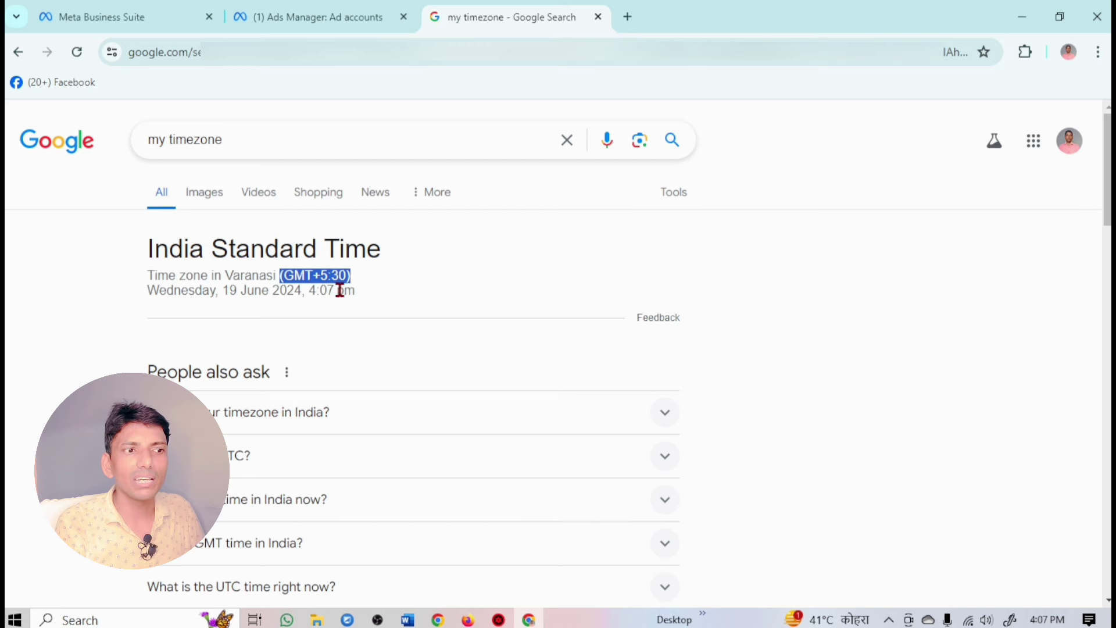
Compare the time zone chosen for the new ad account with the GMT offset in the Google result
{"action": "left_click", "coordinate": [323, 16]}
{"action": "key", "text": "ctrl+shift+Tab"}
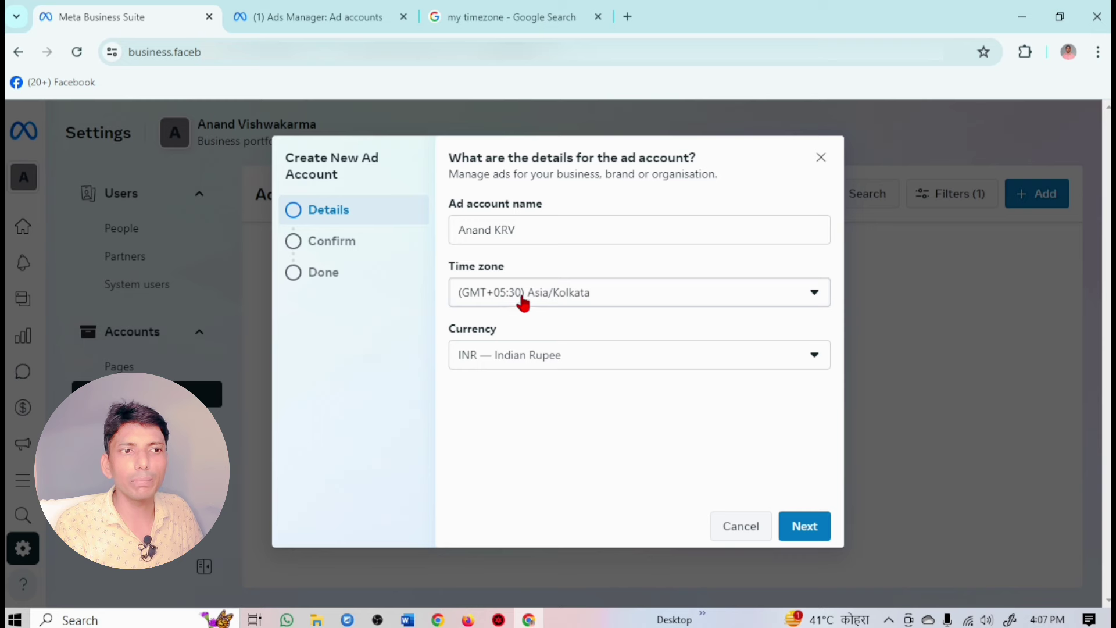
{"action": "left_click", "coordinate": [511, 17]}
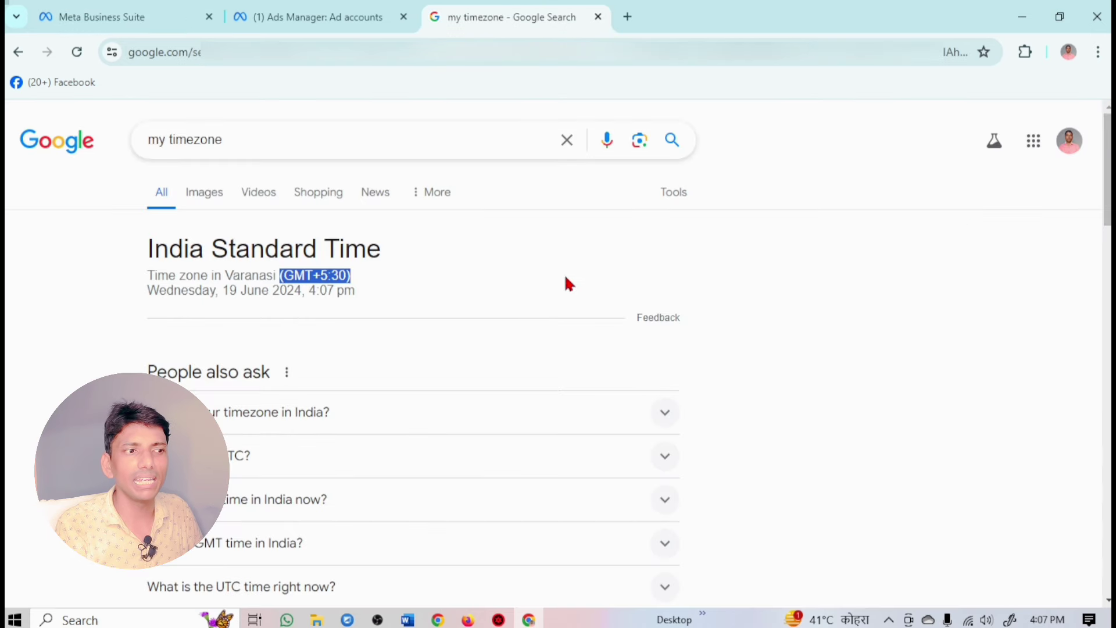
{"action": "left_click", "coordinate": [309, 275]}
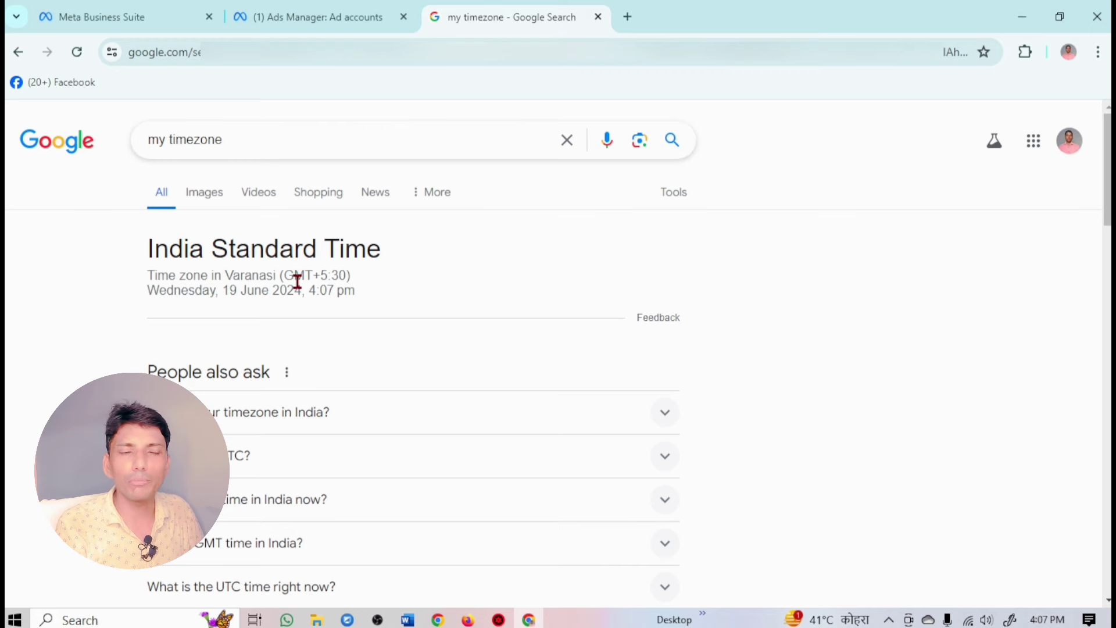
{"action": "left_click", "coordinate": [134, 12]}
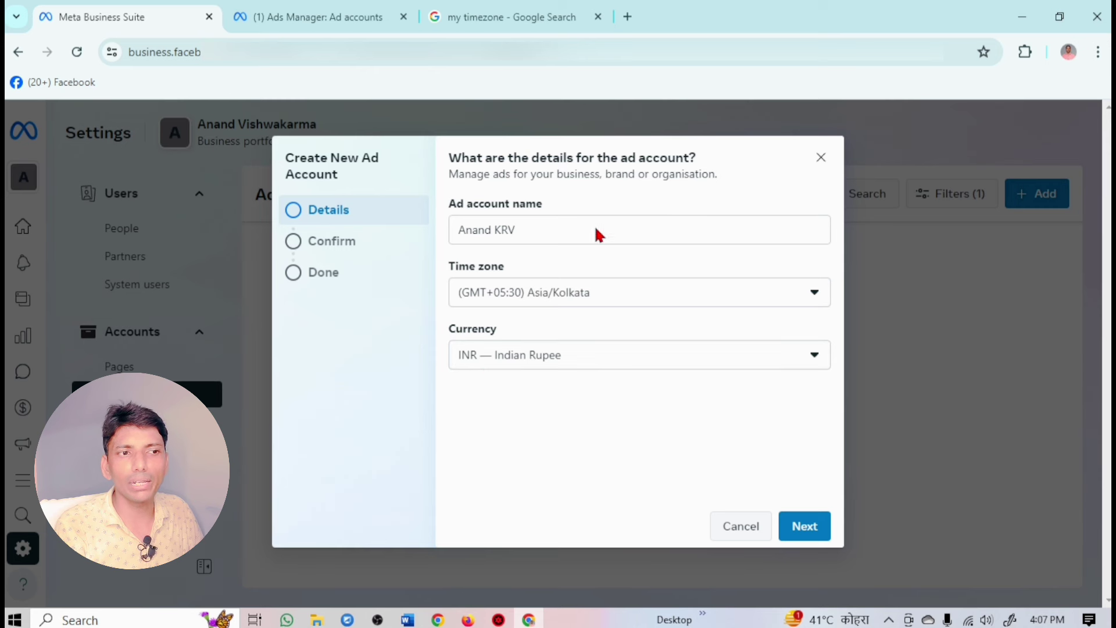
Try to create the ad account by continuing to confirmation, accepting the Meta Terms of Service and Advertising Policies, and submitting the request
{"action": "left_click", "coordinate": [794, 532]}
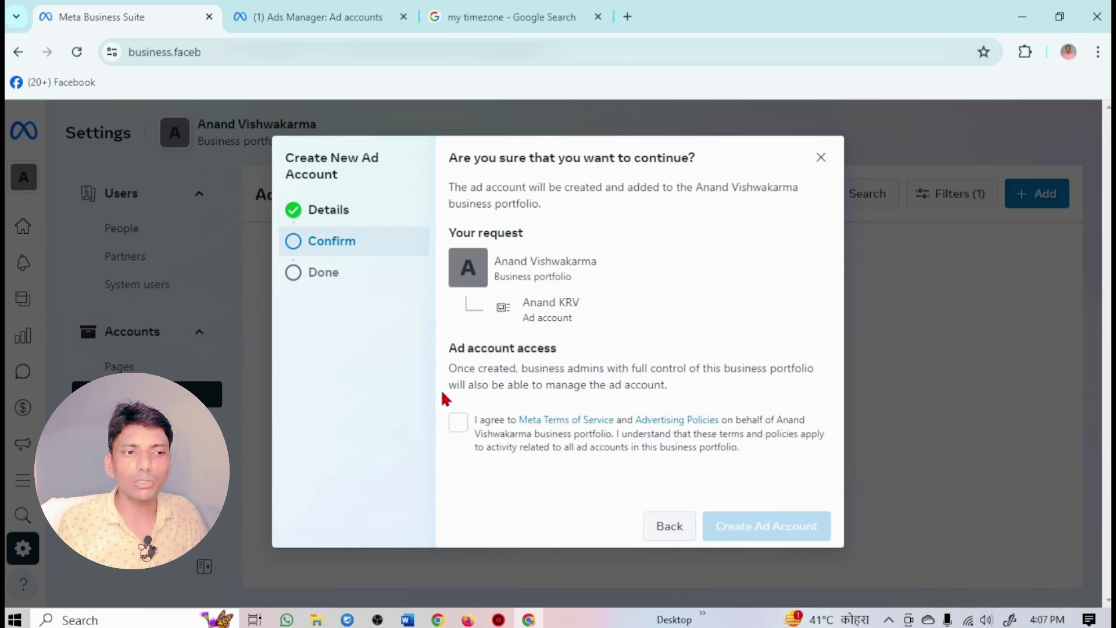
{"action": "left_click", "coordinate": [458, 423]}
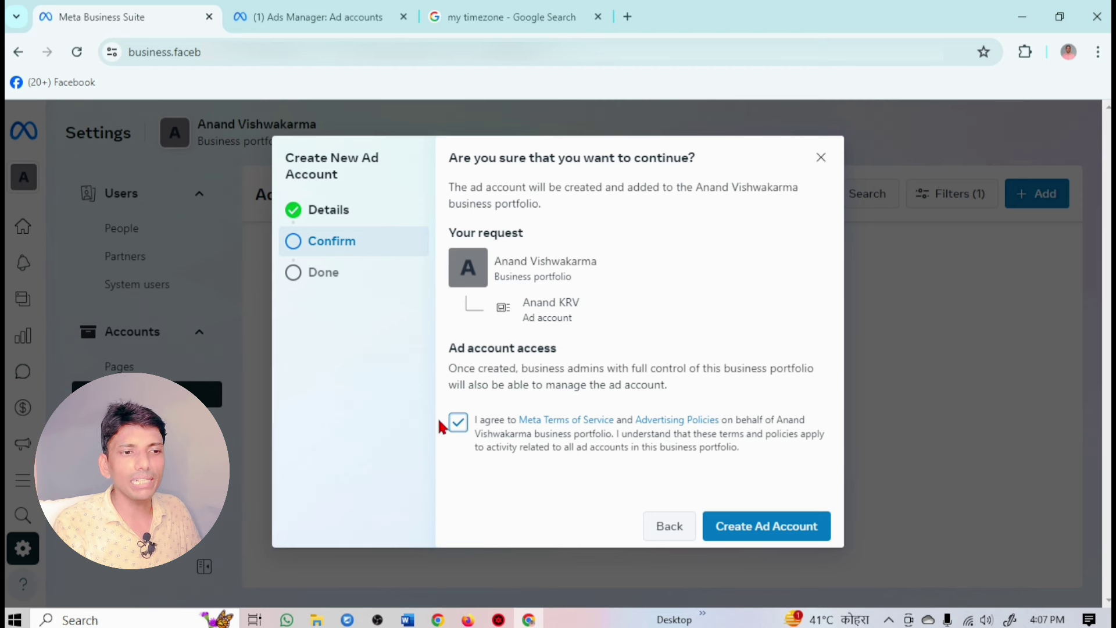
{"action": "left_click", "coordinate": [457, 423]}
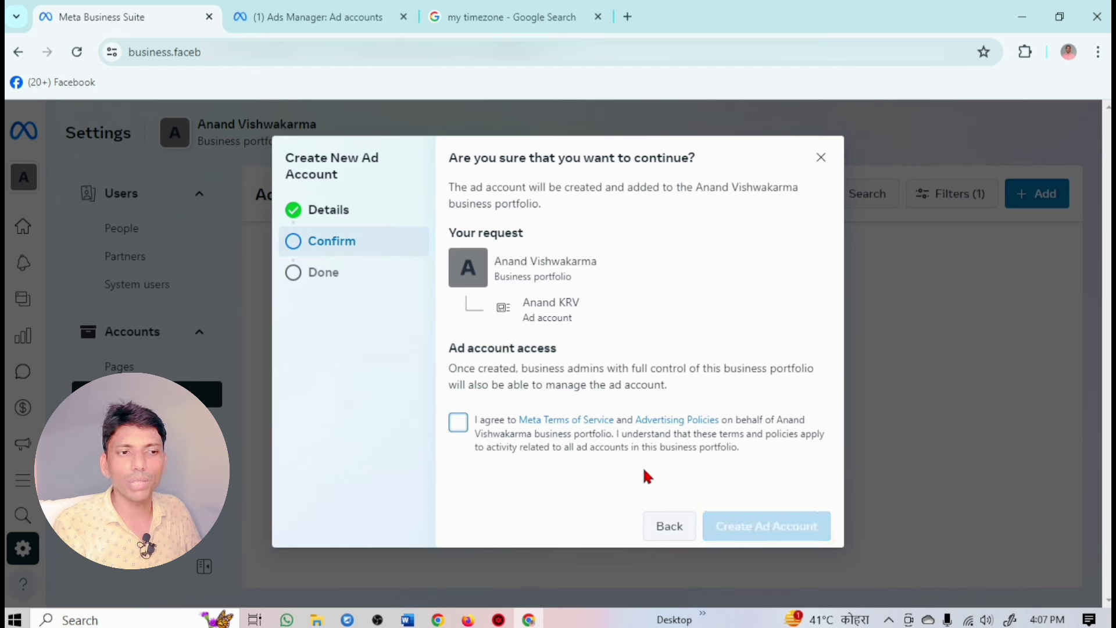
{"action": "left_click", "coordinate": [459, 429]}
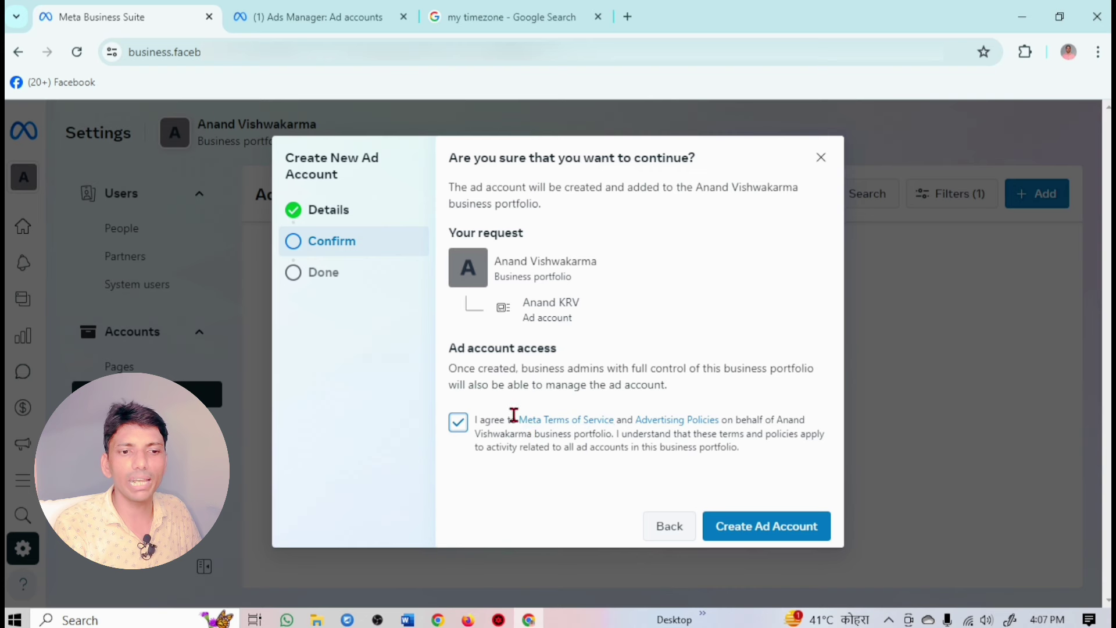
{"action": "left_click", "coordinate": [775, 532]}
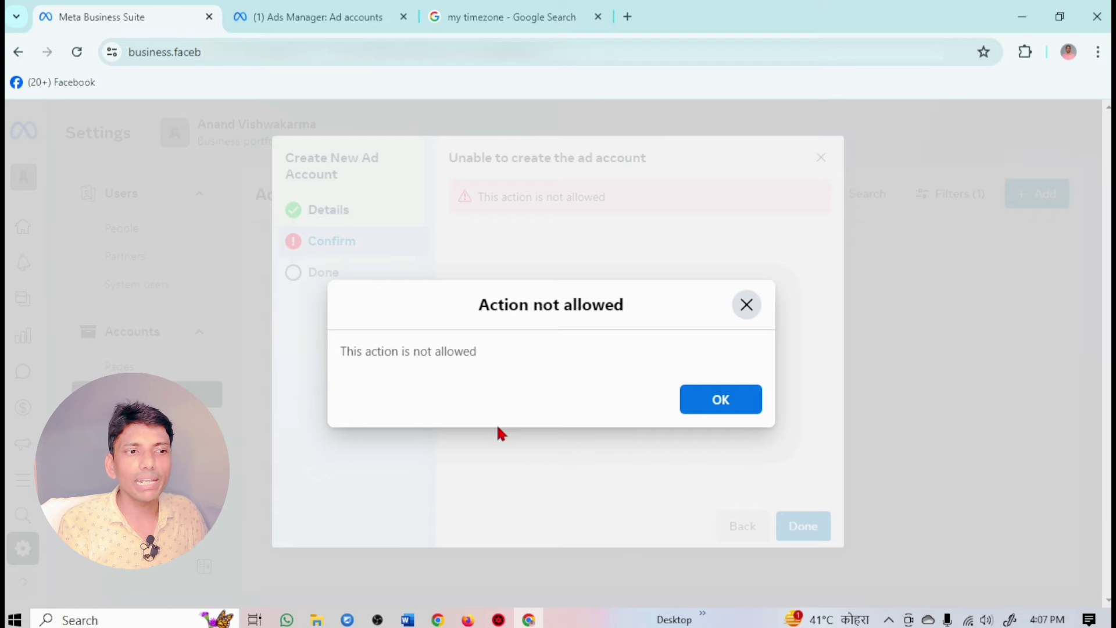
{"action": "left_click_drag", "start_coordinate": [470, 313], "coordinate": [622, 306]}
{"action": "left_click", "coordinate": [650, 308]}
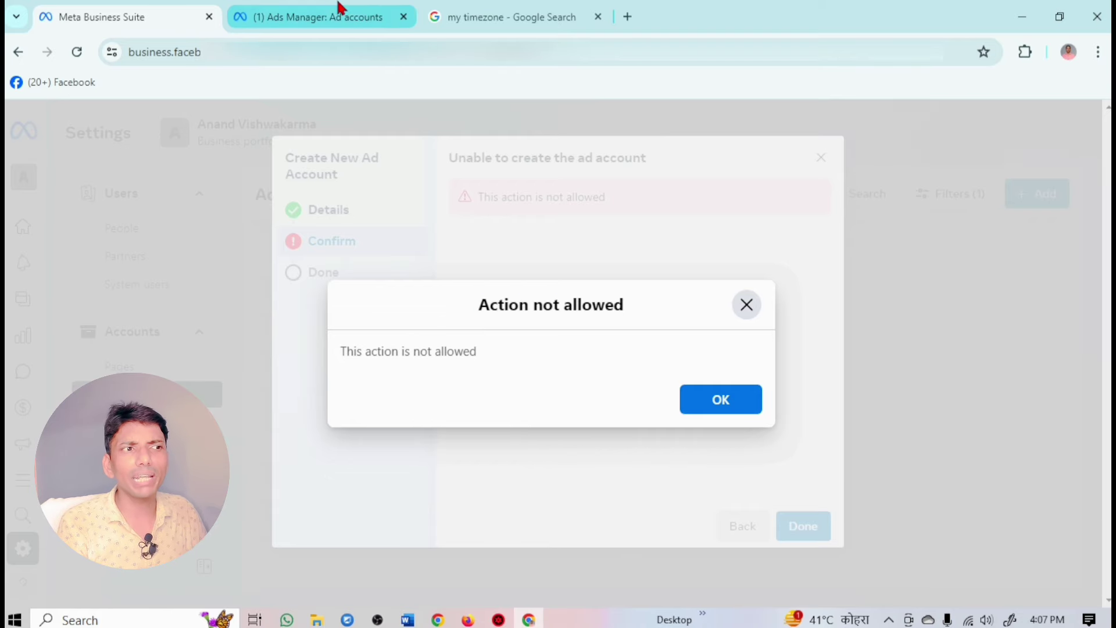
Open Facebook in a new tab and examine the profile status page for actions taken on the profile
{"action": "left_click", "coordinate": [628, 18]}
{"action": "left_click", "coordinate": [49, 86]}
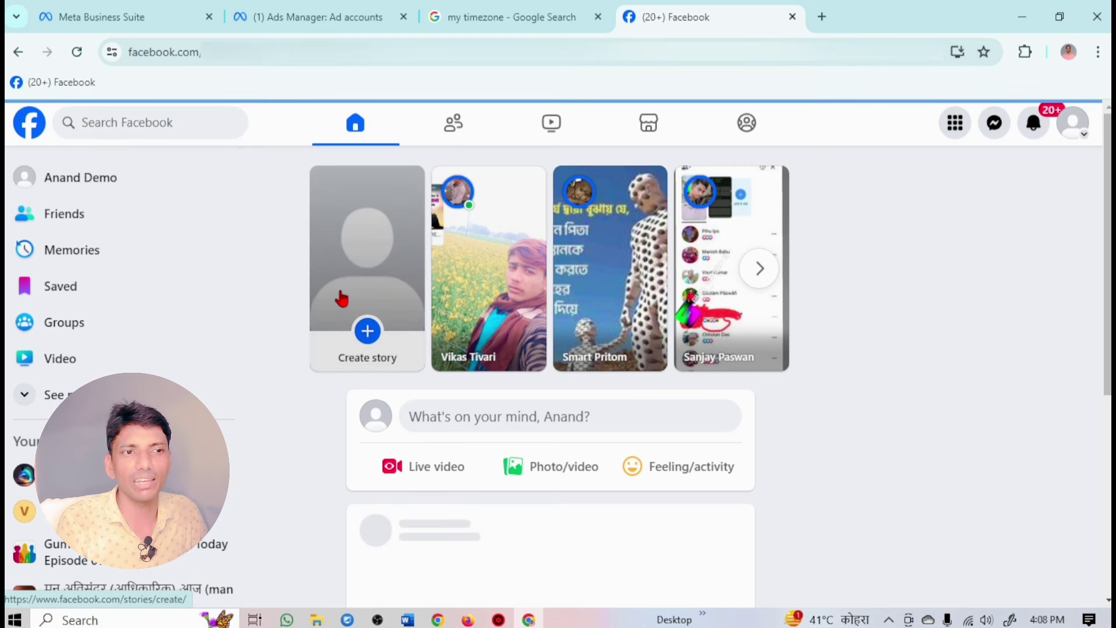
{"action": "left_click", "coordinate": [128, 176]}
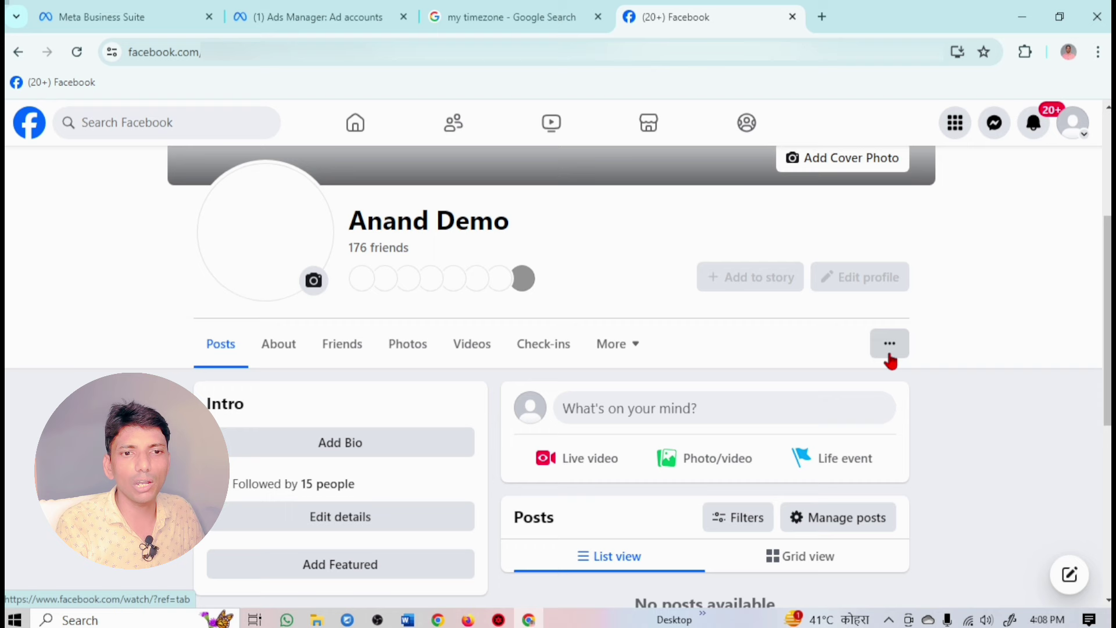
{"action": "left_click", "coordinate": [889, 345]}
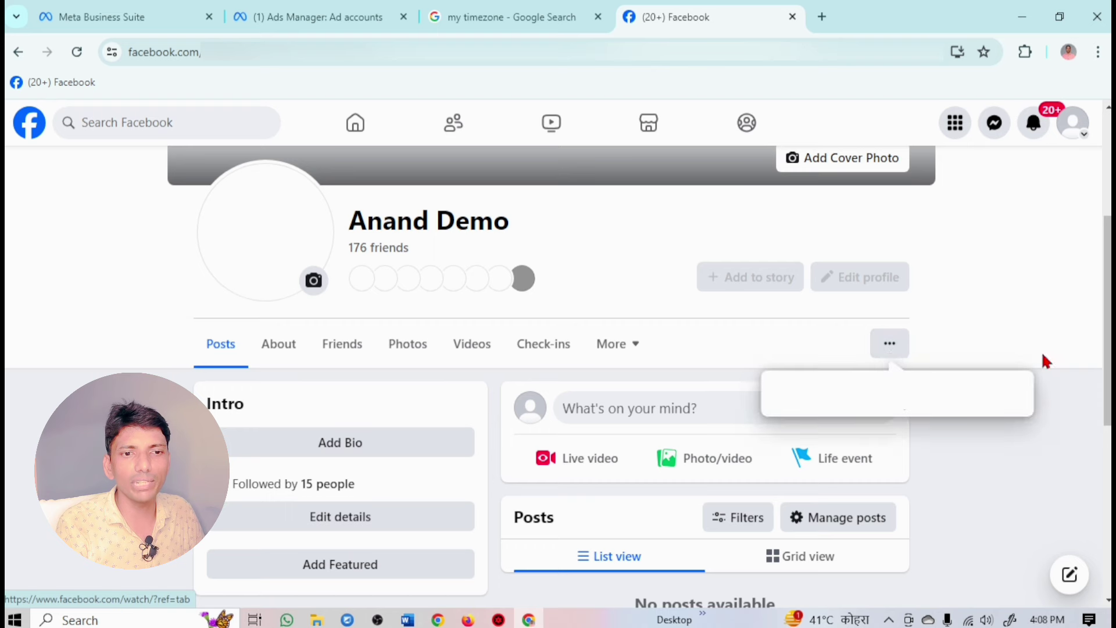
{"action": "left_click", "coordinate": [862, 388]}
{"action": "left_click_drag", "start_coordinate": [226, 243], "coordinate": [377, 236]}
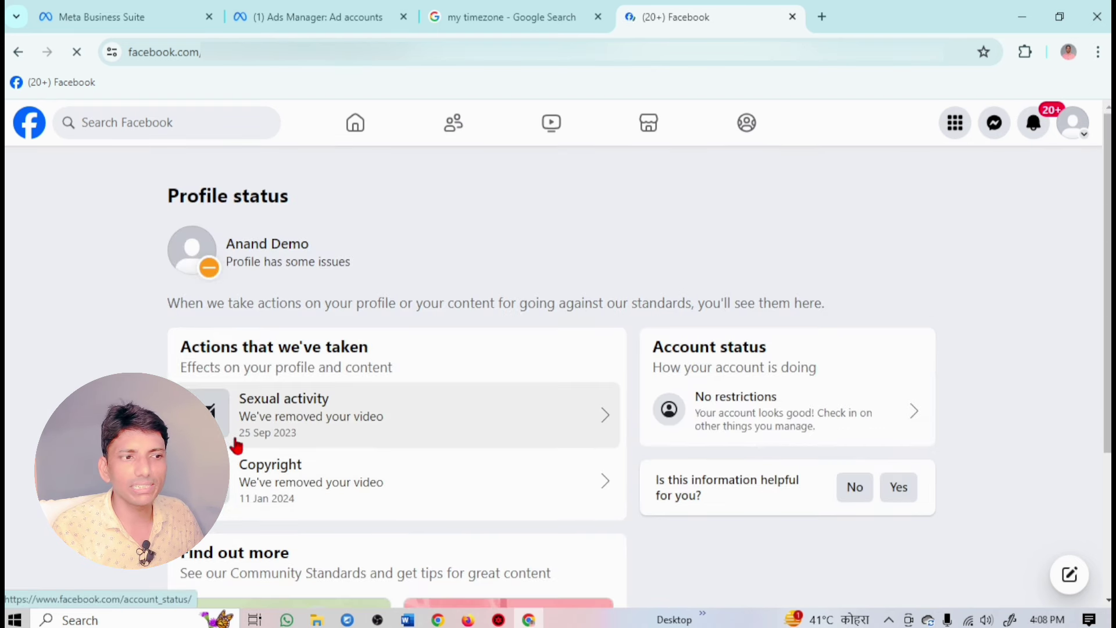
{"action": "left_click_drag", "start_coordinate": [194, 349], "coordinate": [444, 361]}
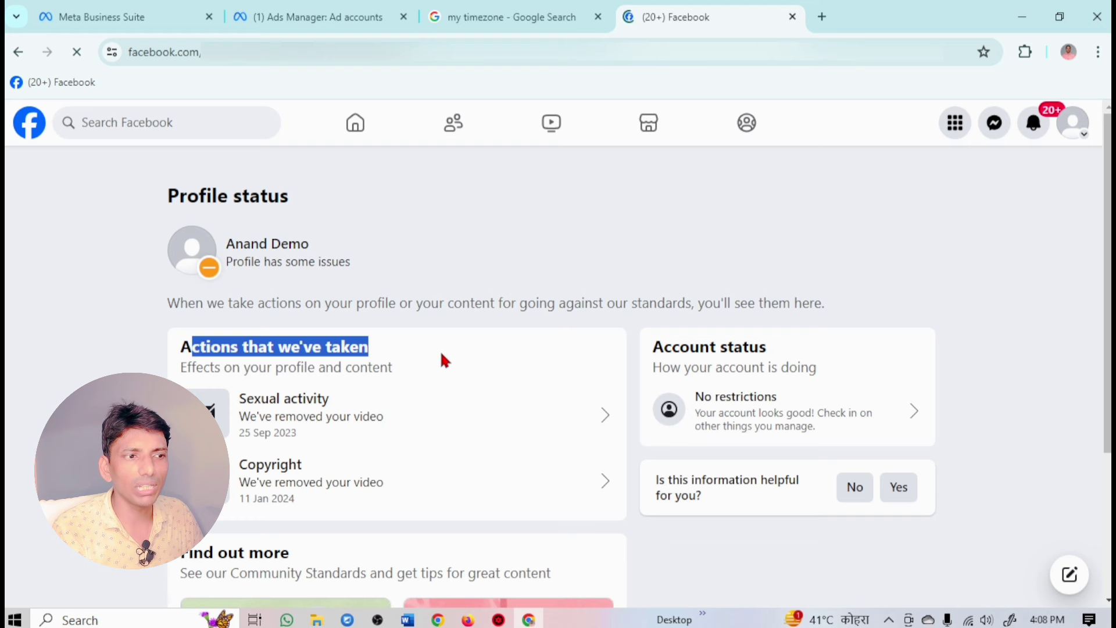
{"action": "left_click", "coordinate": [458, 348]}
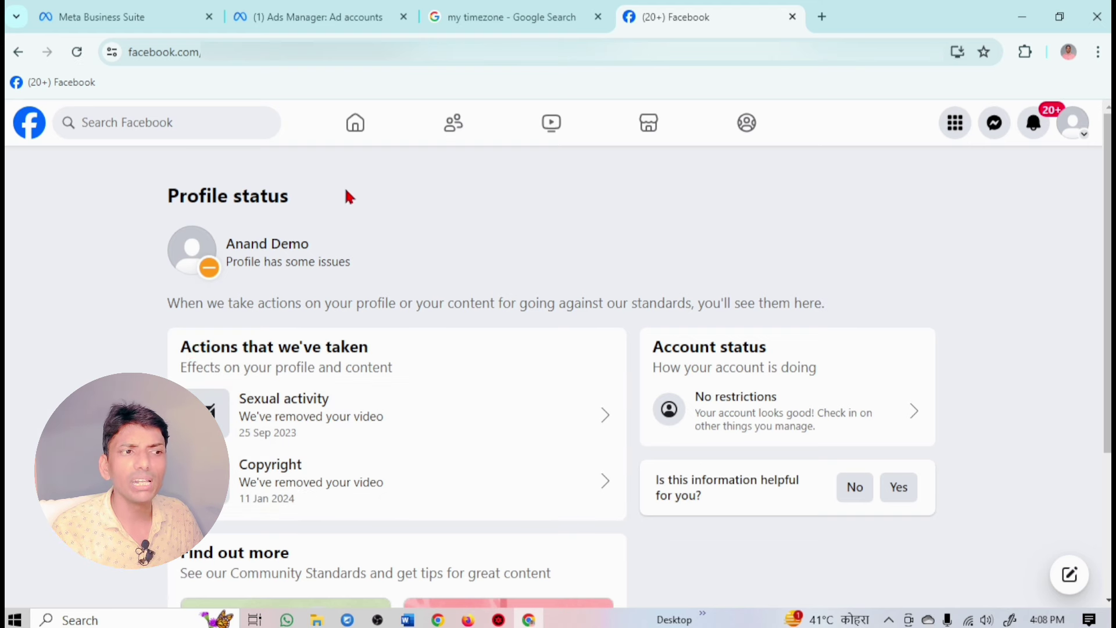
Return to Meta Business Suite, dismiss the error message and close the Create New Ad Account dialog
{"action": "left_click", "coordinate": [184, 11]}
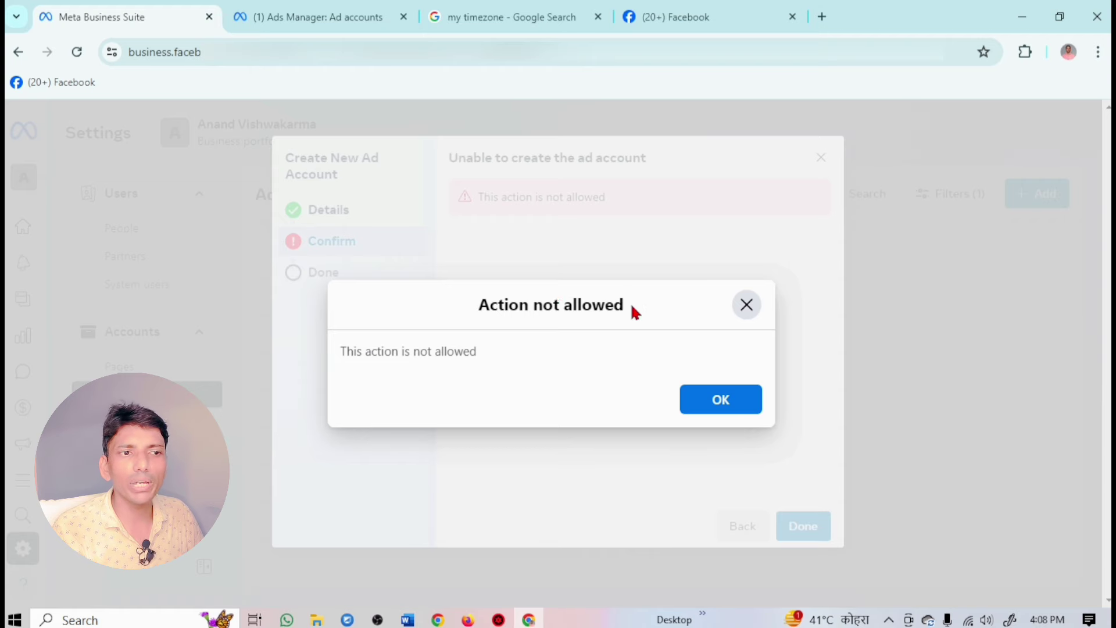
{"action": "left_click_drag", "start_coordinate": [484, 296], "coordinate": [622, 302]}
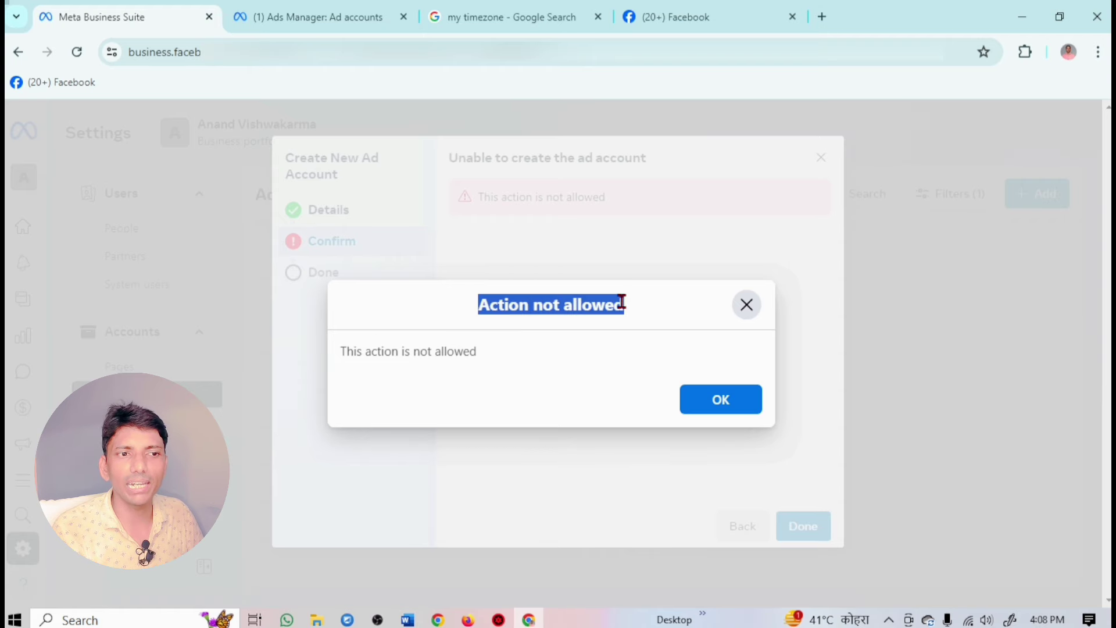
{"action": "left_click", "coordinate": [716, 401]}
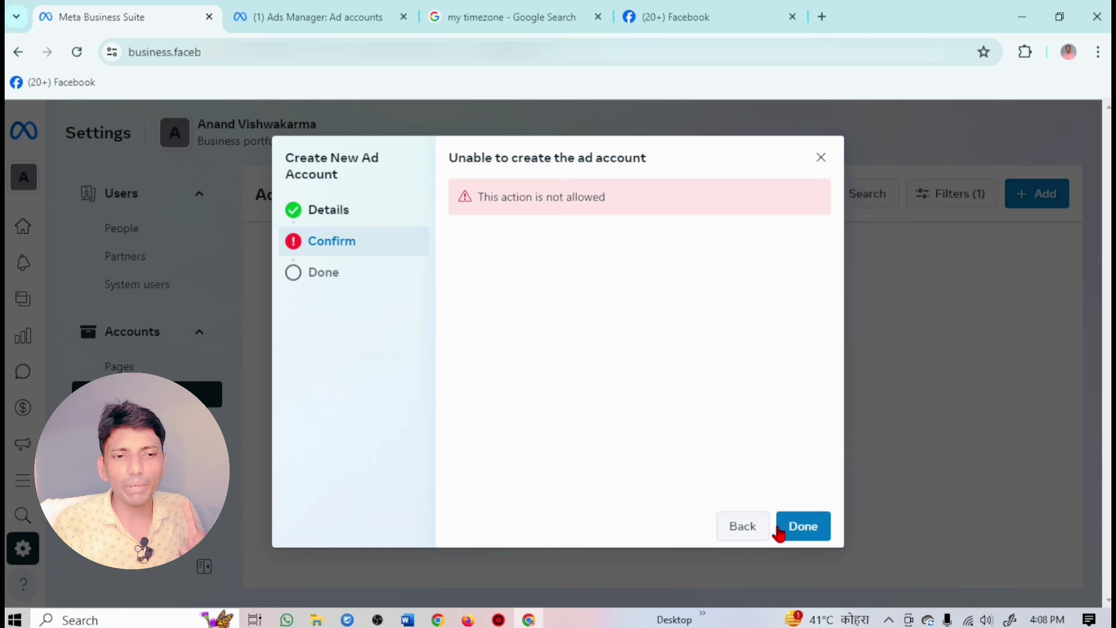
{"action": "left_click", "coordinate": [742, 526]}
{"action": "left_click", "coordinate": [821, 157]}
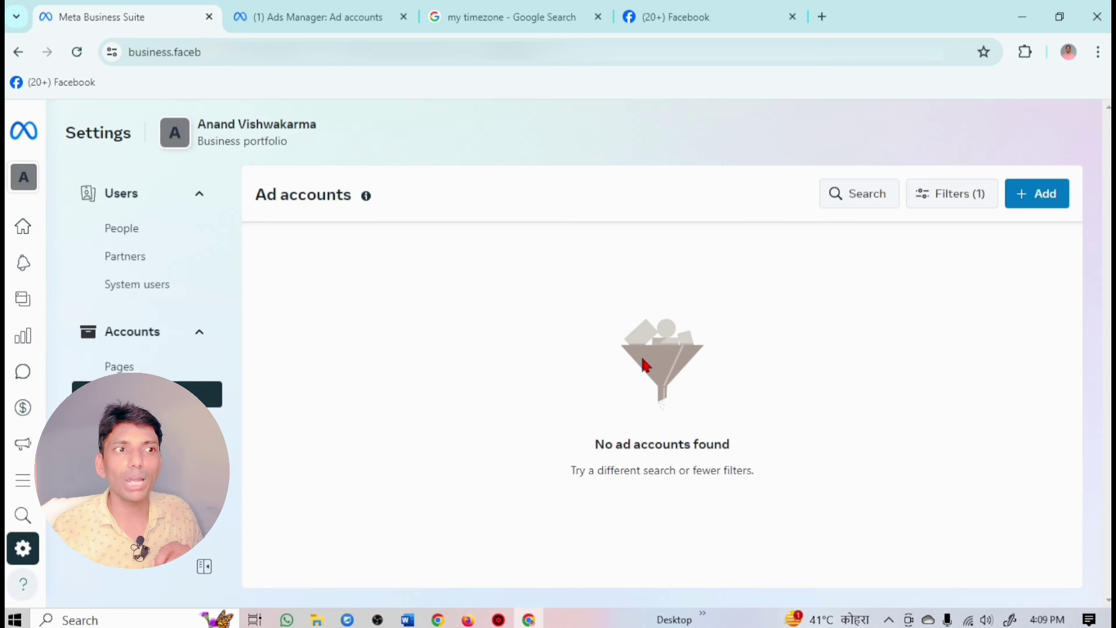
Open the existing ad account's account overview in Ads Manager and show the list of available ad accounts
{"action": "left_click", "coordinate": [335, 8]}
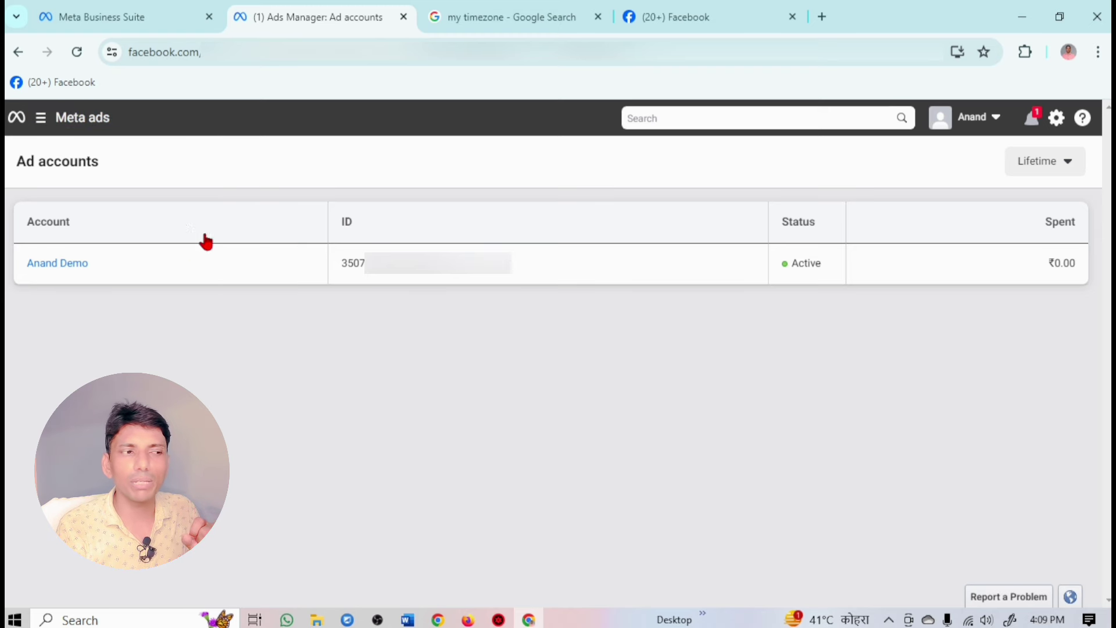
{"action": "left_click", "coordinate": [54, 265]}
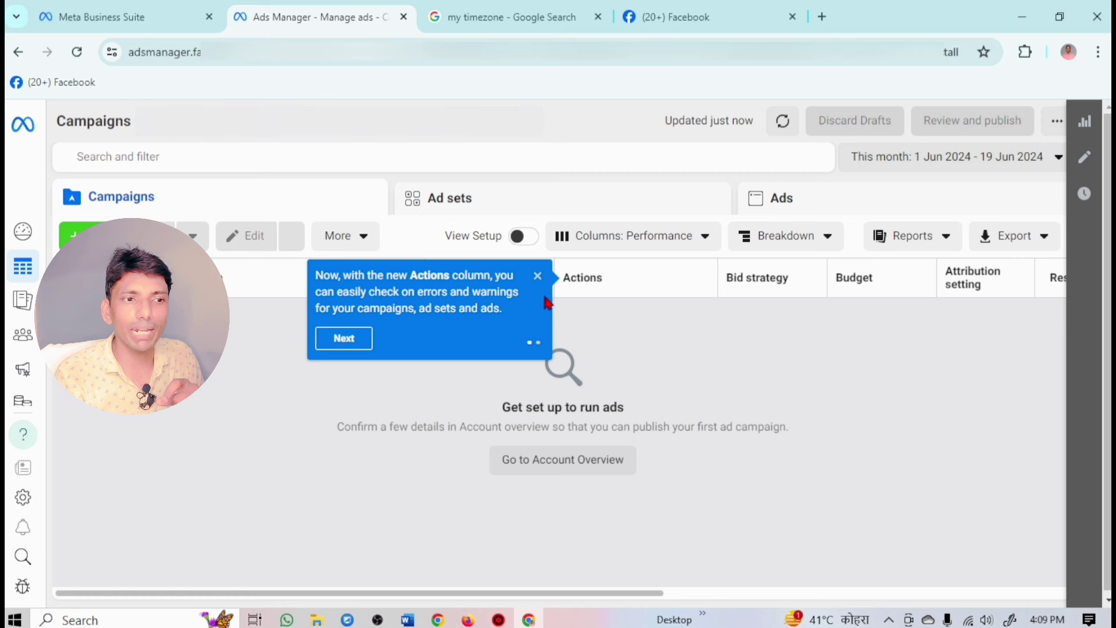
{"action": "left_click", "coordinate": [555, 363]}
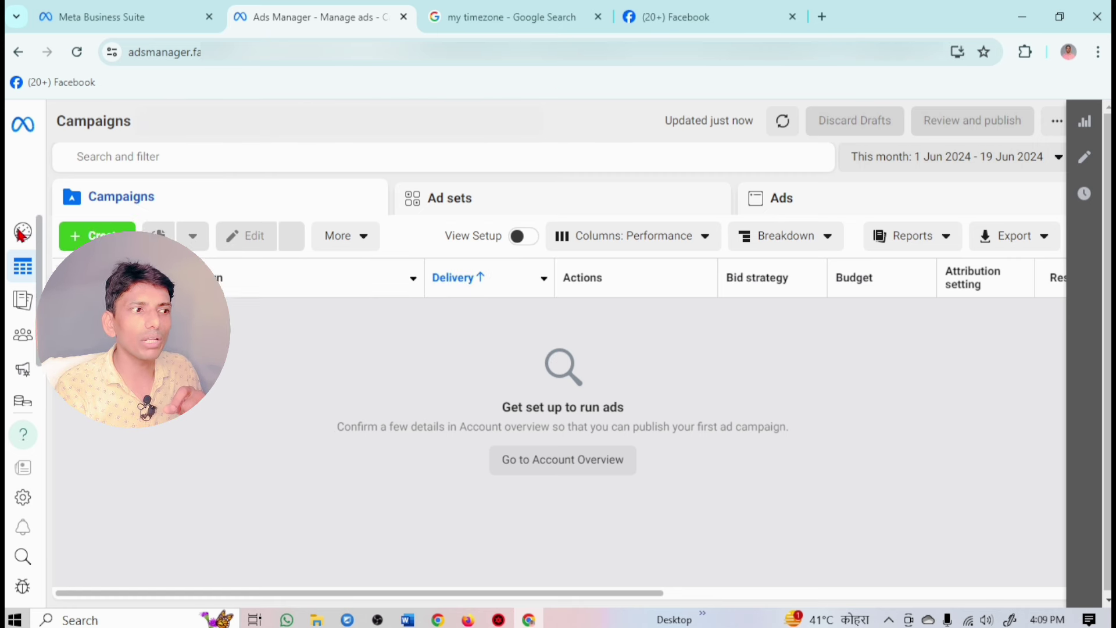
{"action": "mouse_move", "coordinate": [28, 236]}
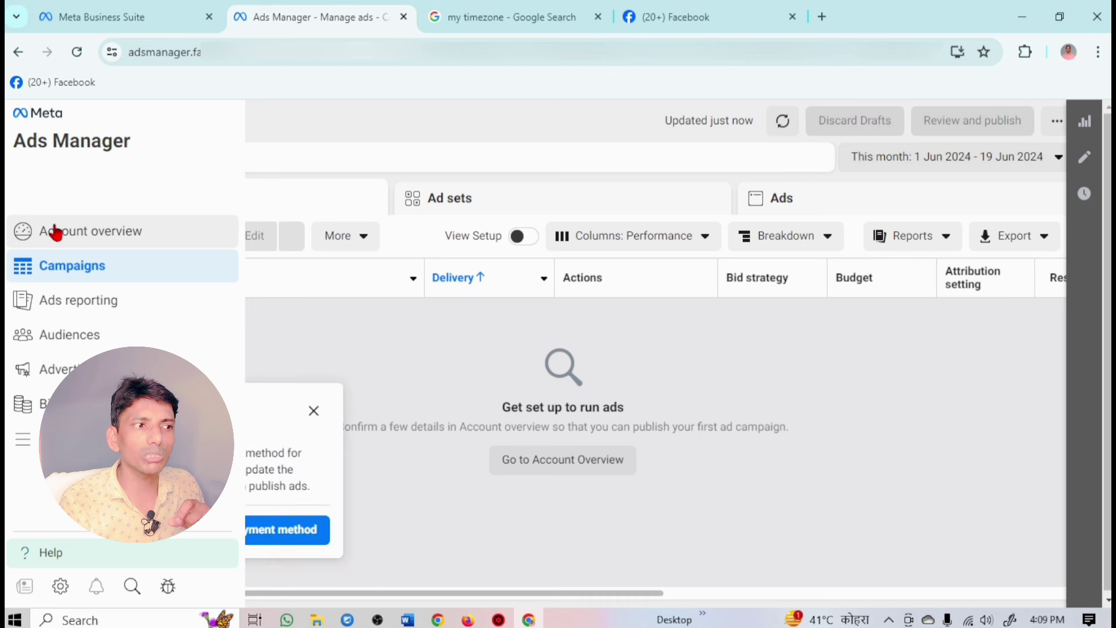
{"action": "left_click", "coordinate": [141, 239]}
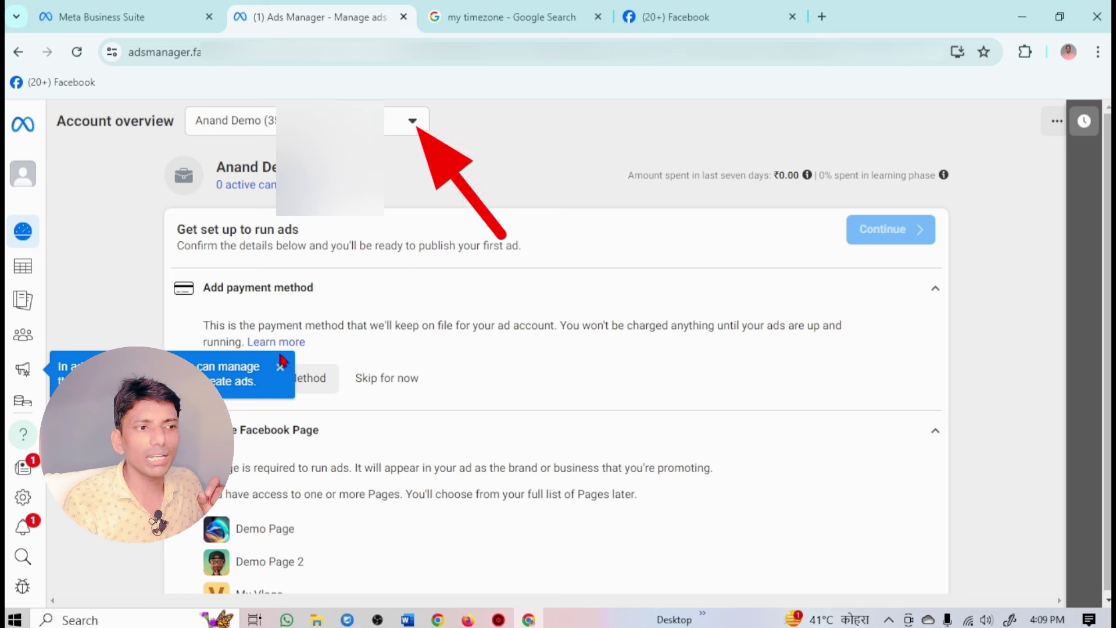
{"action": "left_click", "coordinate": [384, 131]}
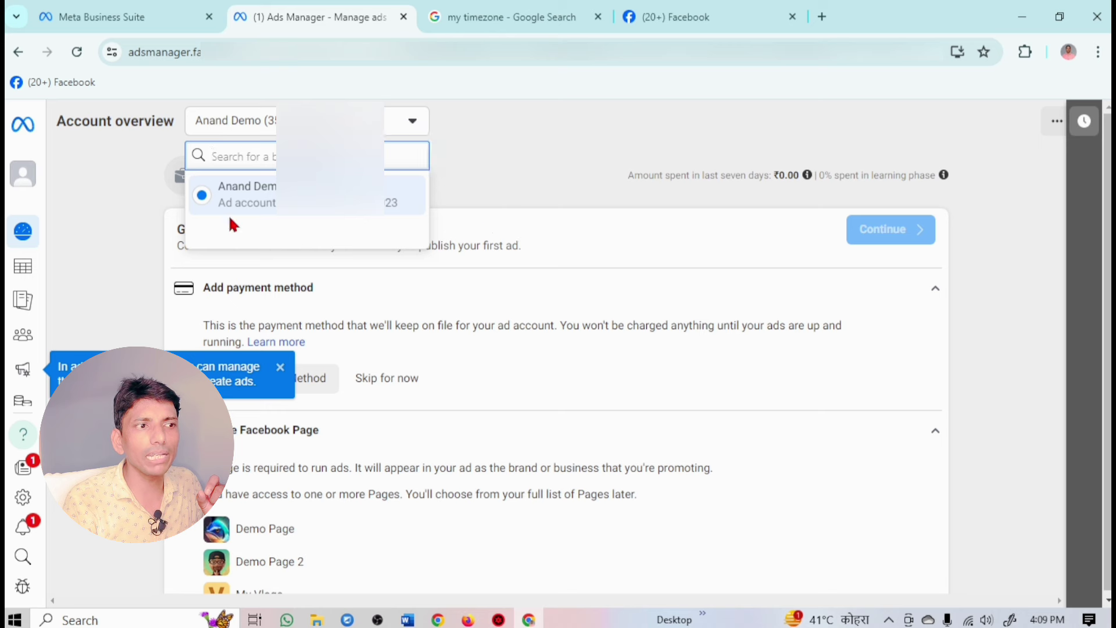